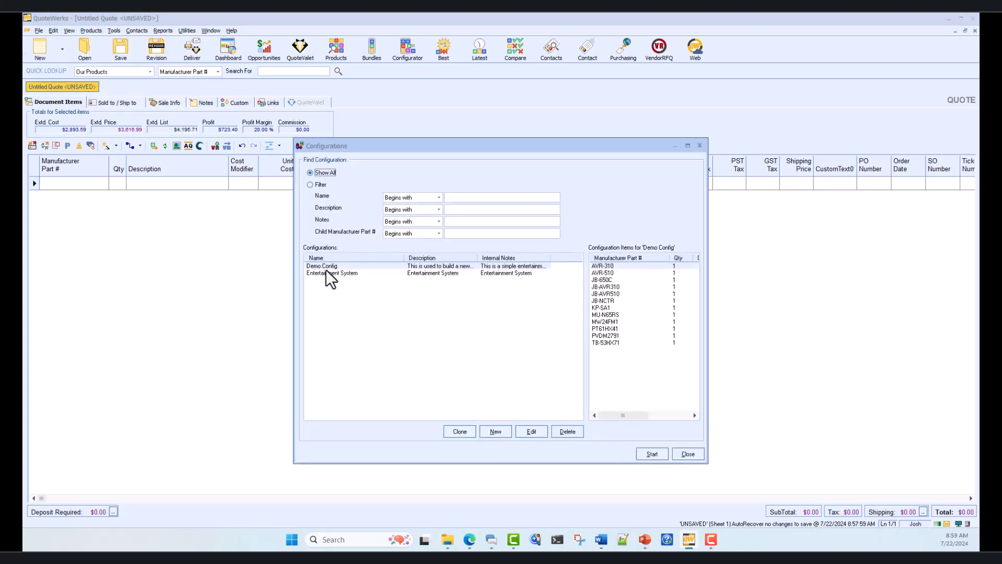
# - Clone the Demo Config configuration under the name "Indermediate Demo Config"
pyautogui.click(330, 265)
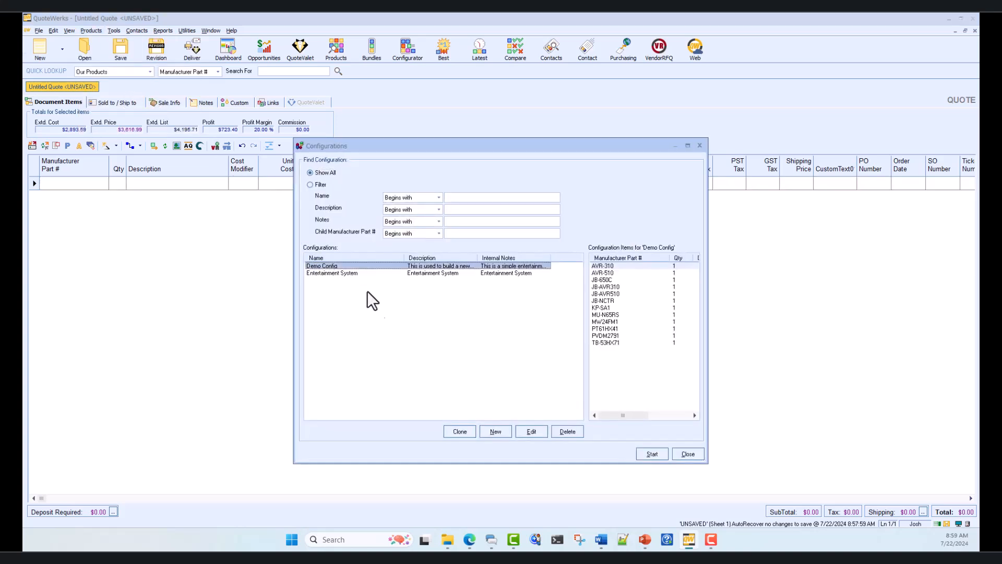
pyautogui.click(457, 431)
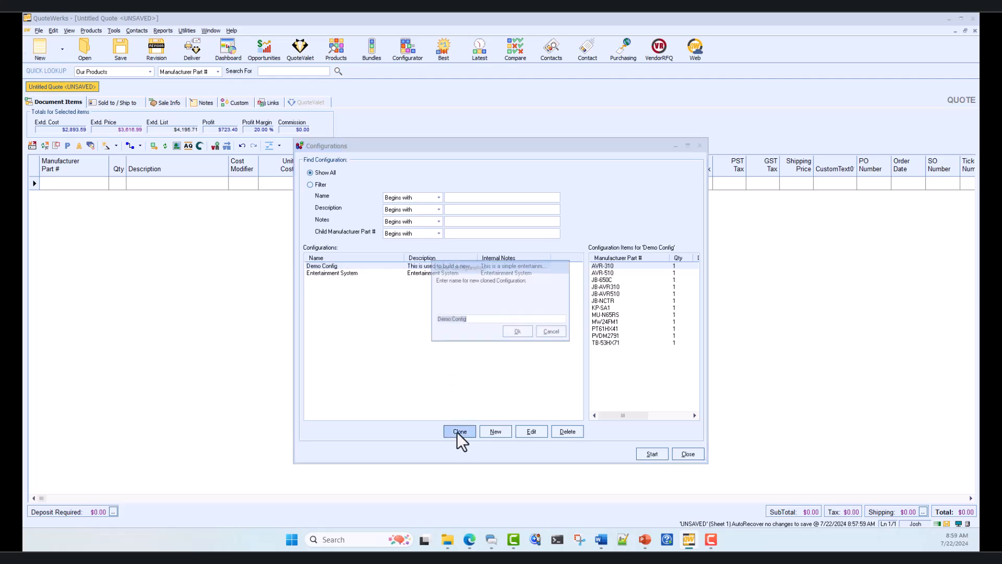
pyautogui.click(433, 321)
pyautogui.write('Undermedia')
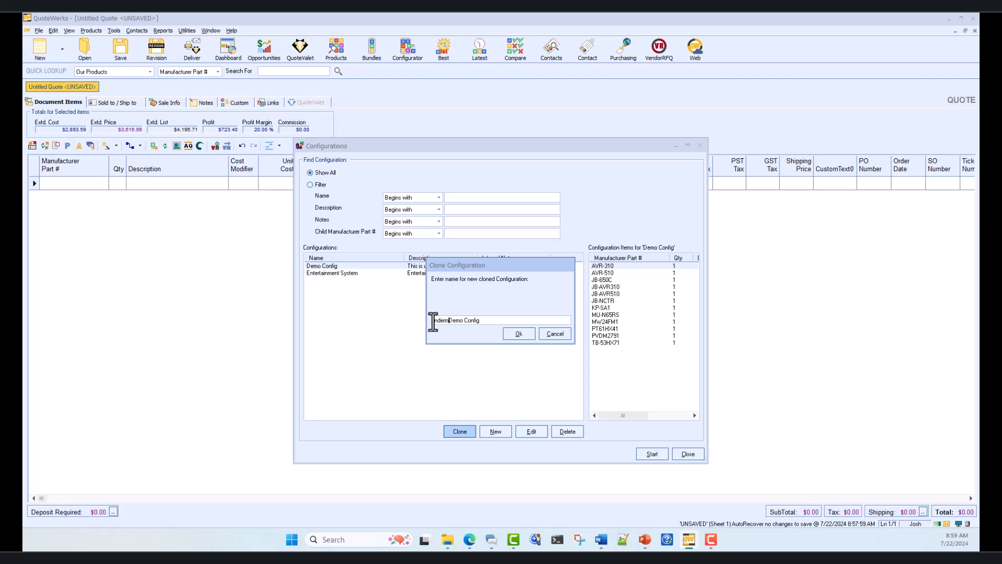
pyautogui.write('te')
pyautogui.click(520, 334)
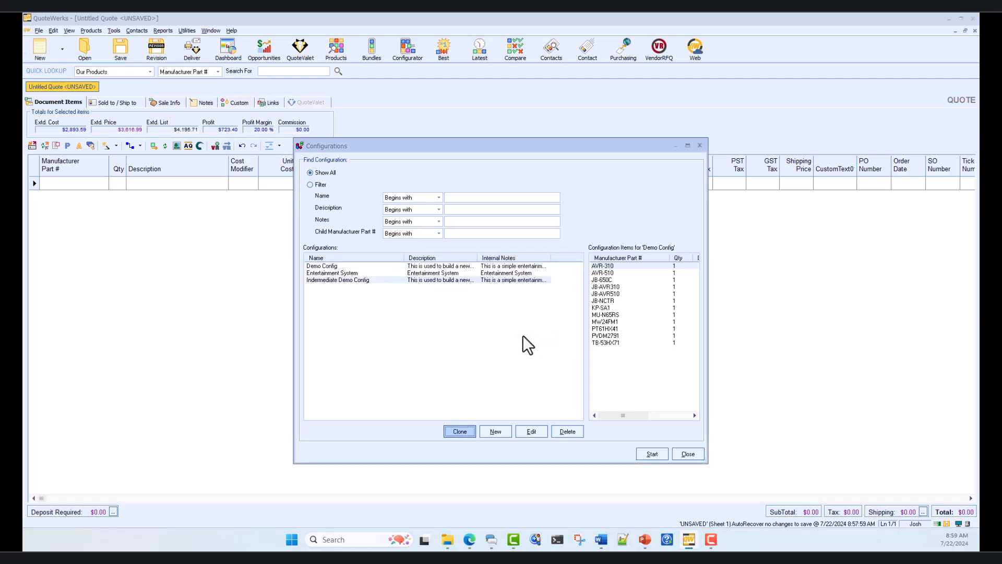
# - Open the cloned configuration for editing and bring up the item list of its TV selection container in the flowchart
pyautogui.click(384, 282)
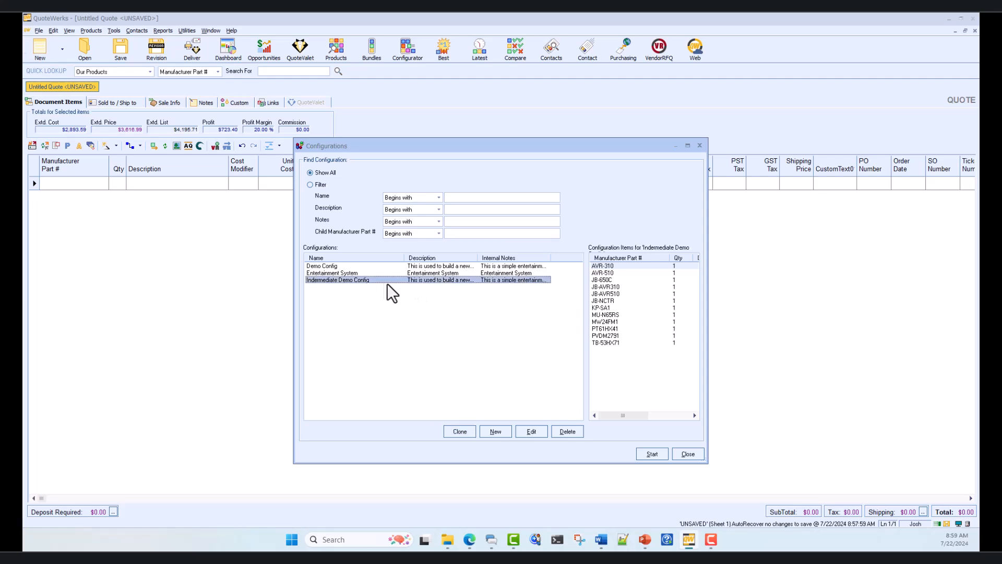
pyautogui.click(531, 431)
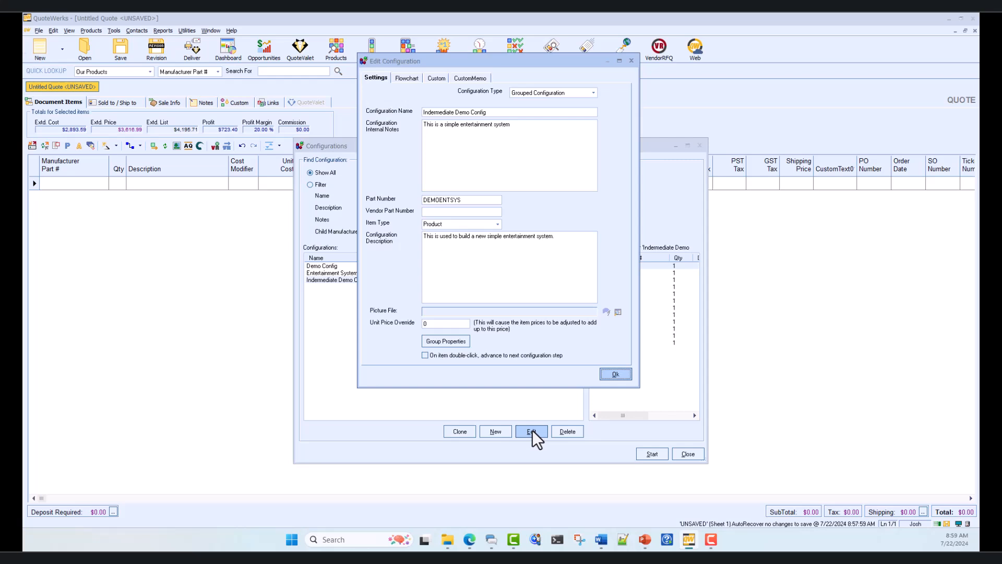
pyautogui.click(409, 77)
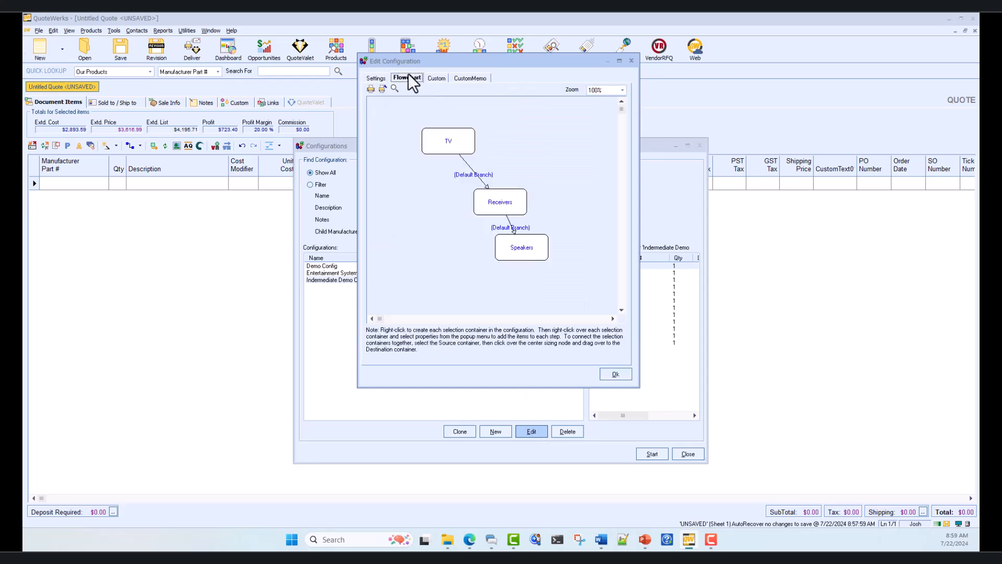
pyautogui.doubleClick(450, 144)
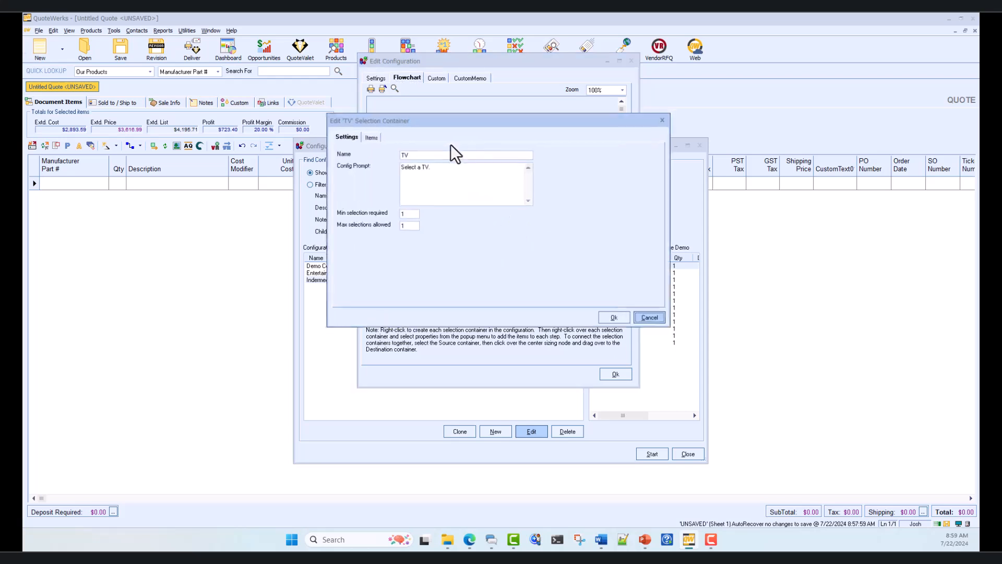
pyautogui.click(368, 136)
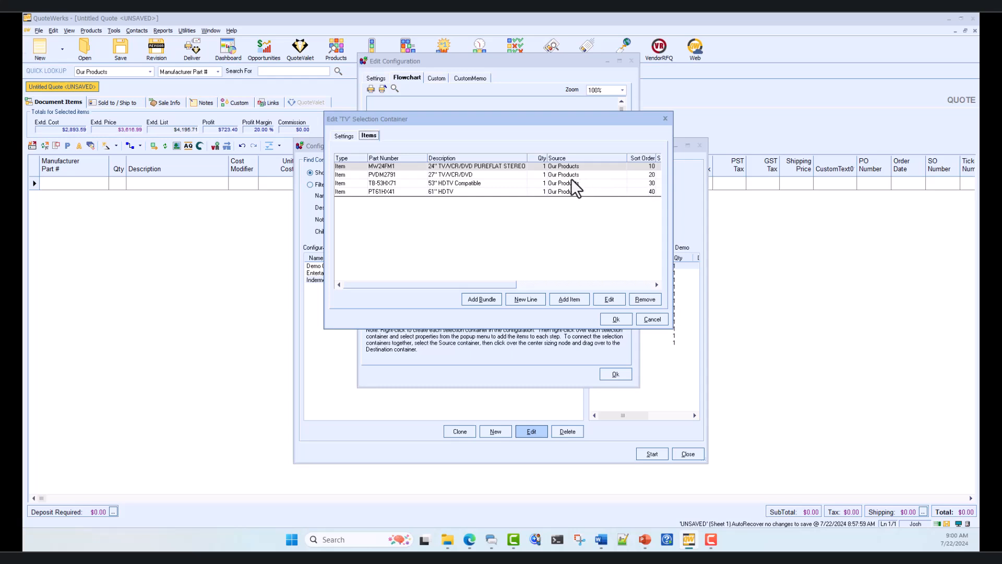
# - Set the sort order of the 24" TV item MW24FM1 to 50
pyautogui.click(393, 168)
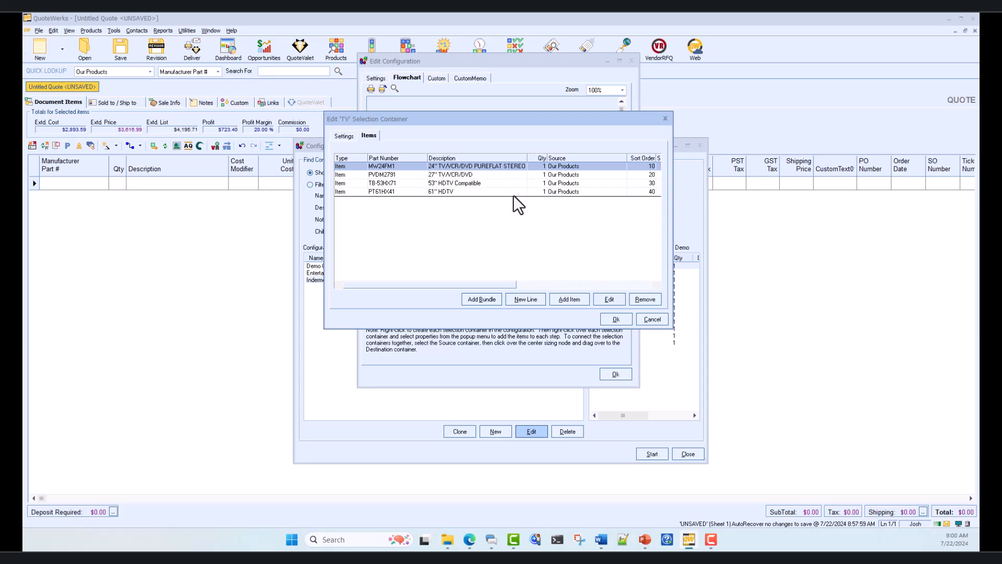
pyautogui.click(607, 301)
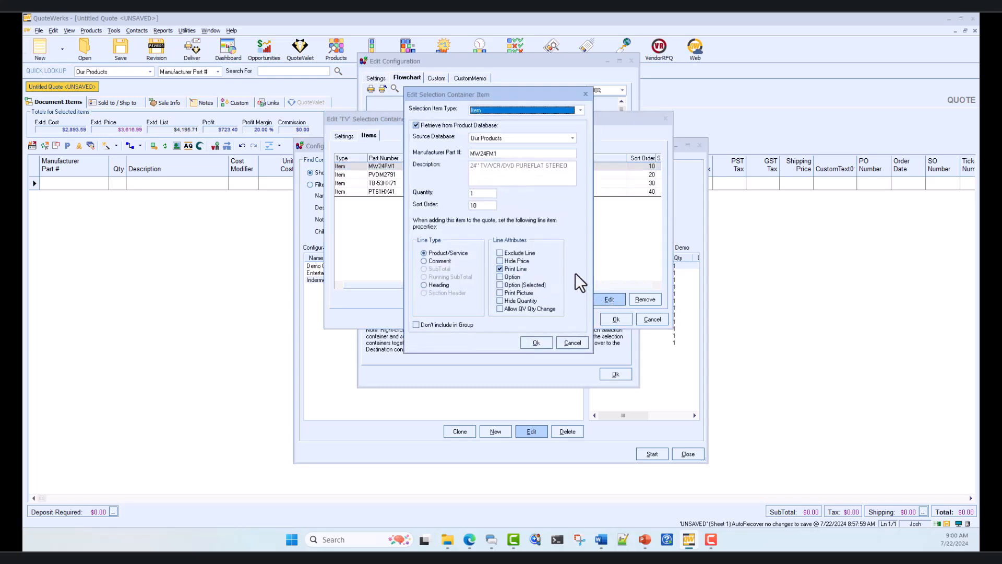
pyautogui.click(483, 205)
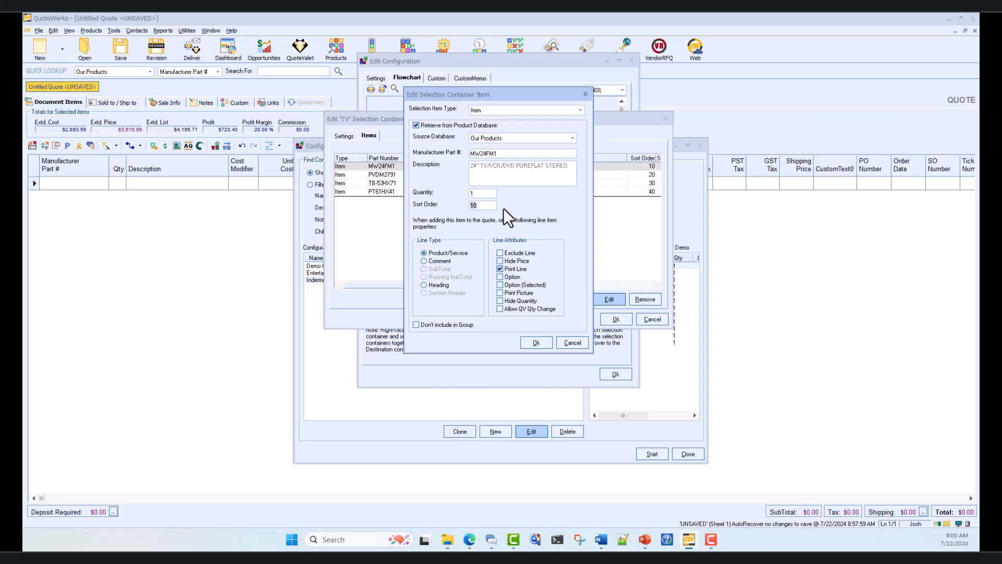
pyautogui.write('50')
pyautogui.press('Return')
pyautogui.click(533, 343)
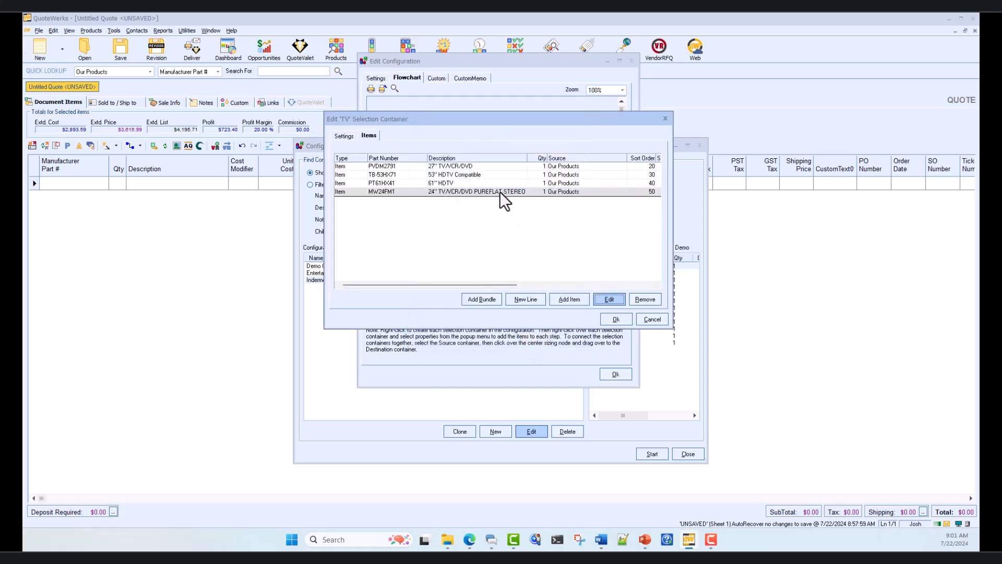
# - Set the sort order of the 27" TV item PVDM2791 to 45
pyautogui.click(465, 168)
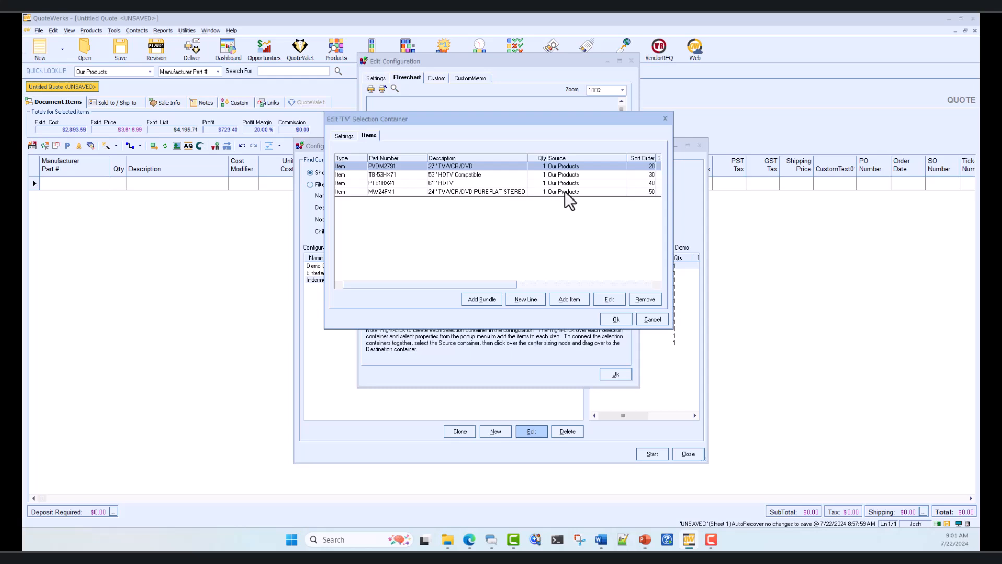
pyautogui.click(608, 299)
pyautogui.doubleClick(475, 205)
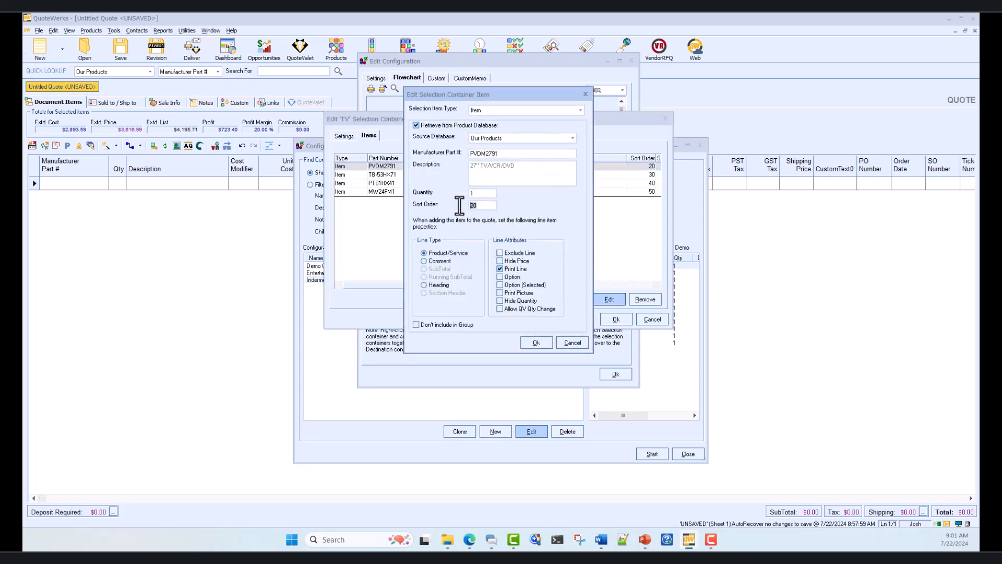
pyautogui.write('45')
pyautogui.click(536, 343)
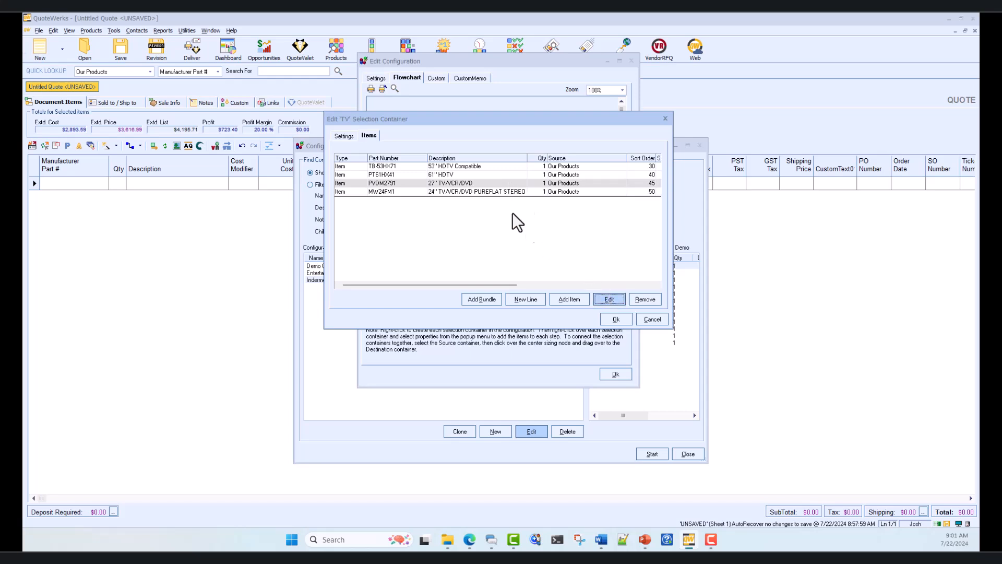
# - Set the sort order of the 61" HDTV item PT61HX41 to 20
pyautogui.click(444, 175)
pyautogui.click(607, 298)
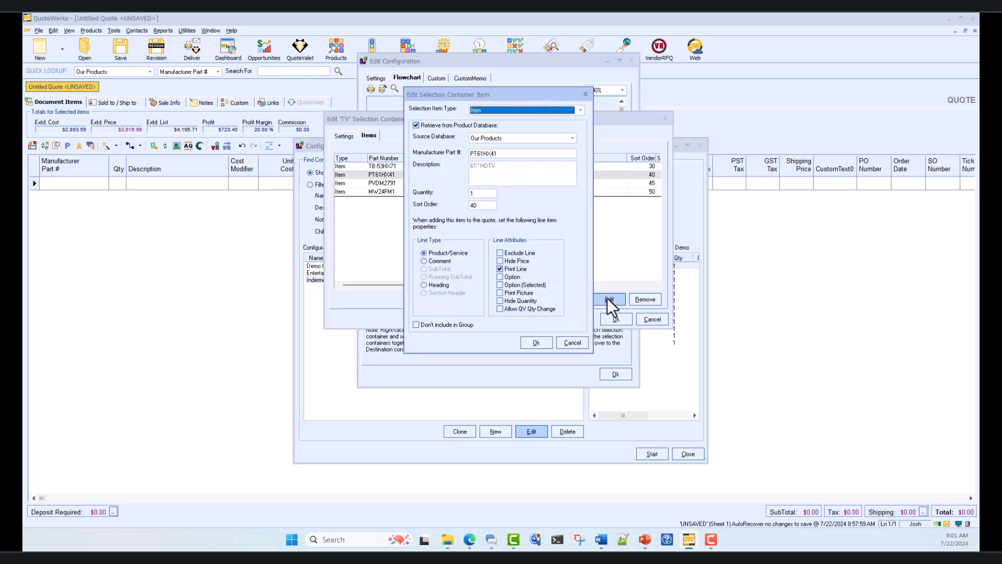
pyautogui.doubleClick(476, 204)
pyautogui.write('20')
pyautogui.press('Tab')
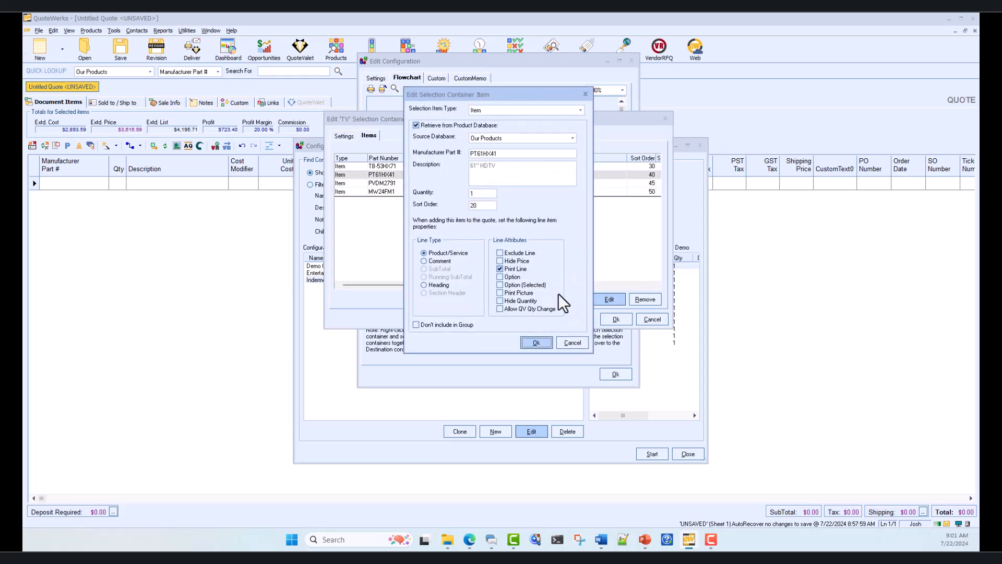
pyautogui.click(536, 343)
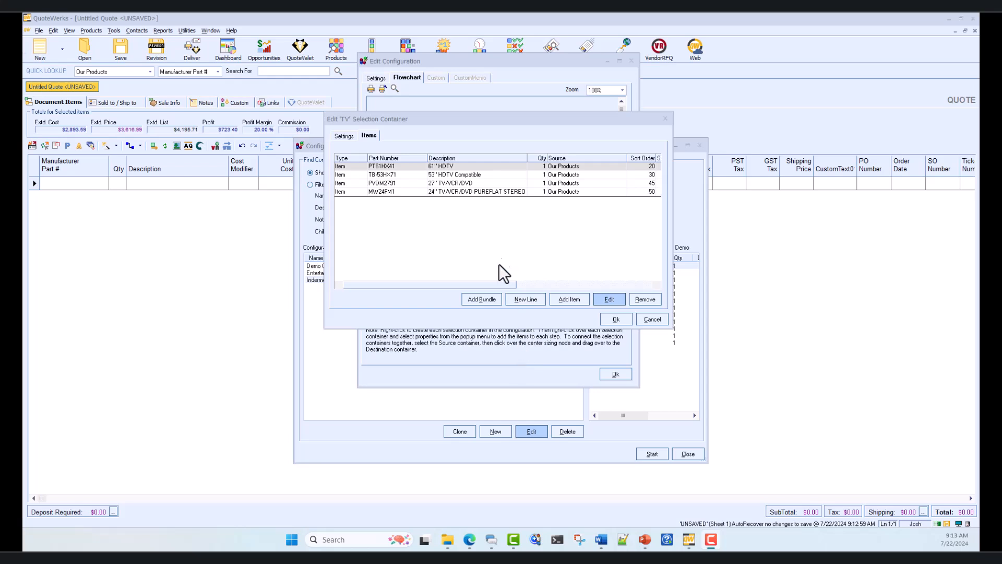
# - Review the line type and line attribute options of the 61" HDTV item without changing them
pyautogui.click(481, 167)
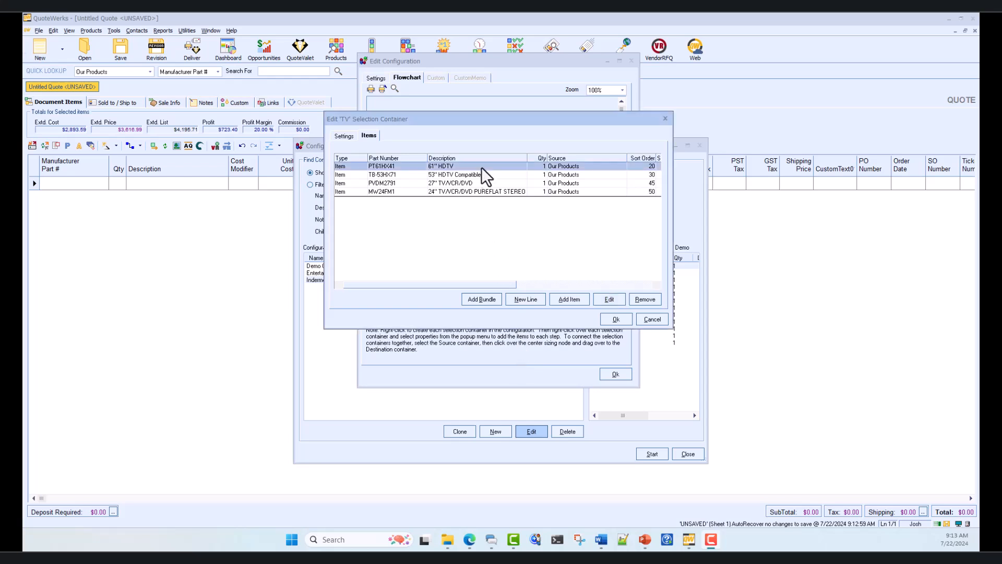
pyautogui.click(612, 299)
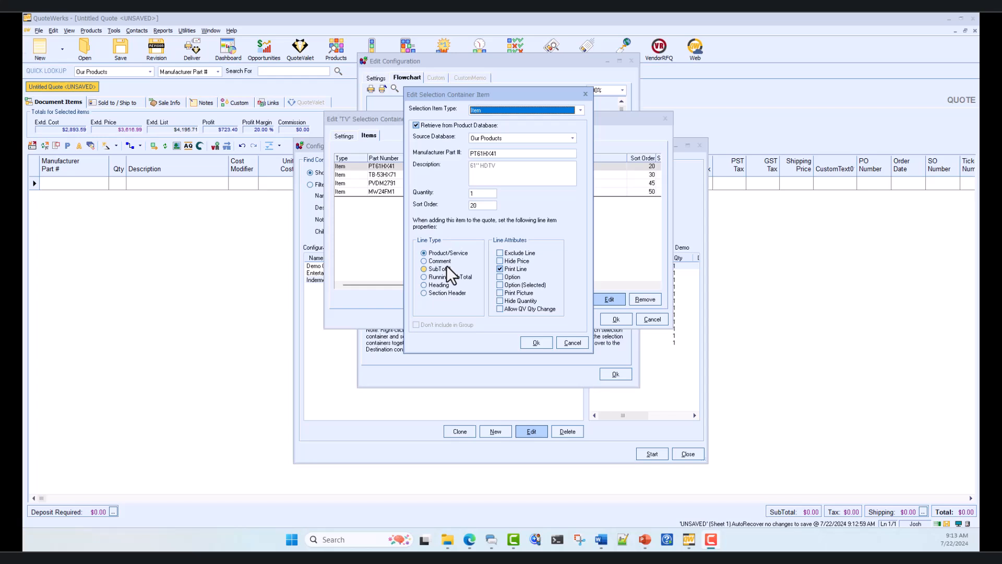
pyautogui.click(573, 342)
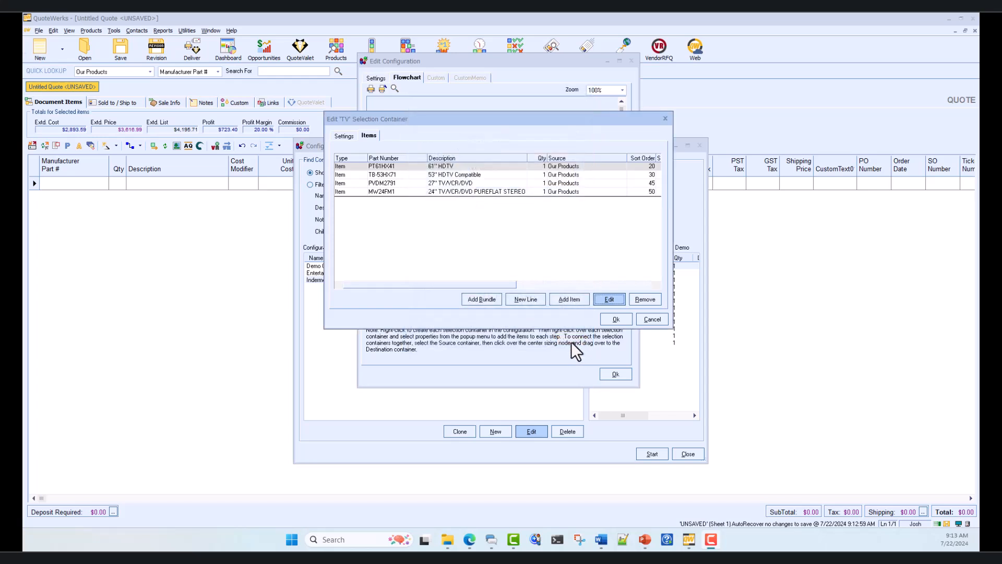
# - Add the Televisions item HDR1 from the Comments database to the TV container with the line type Heading
pyautogui.click(568, 300)
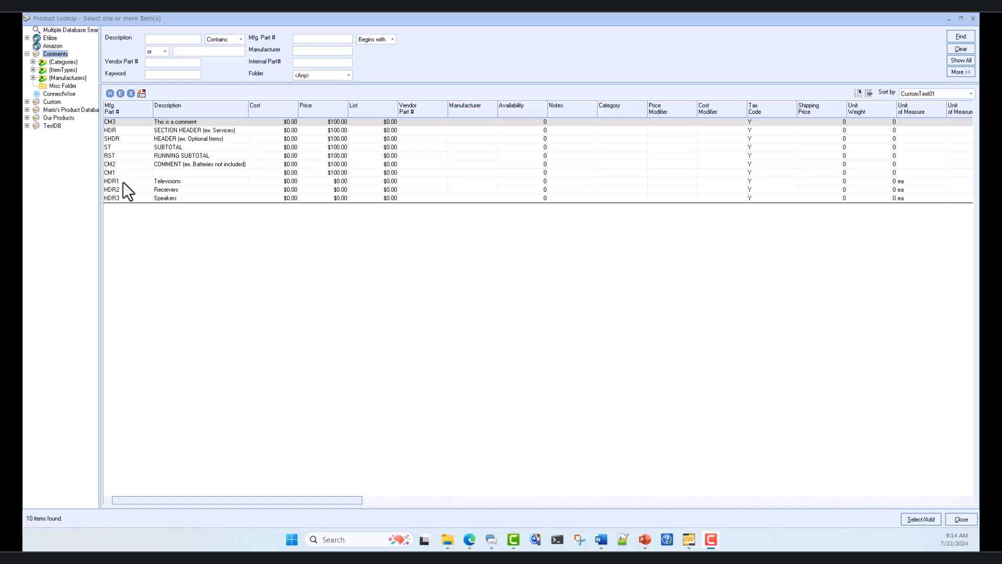
pyautogui.click(123, 182)
pyautogui.click(925, 517)
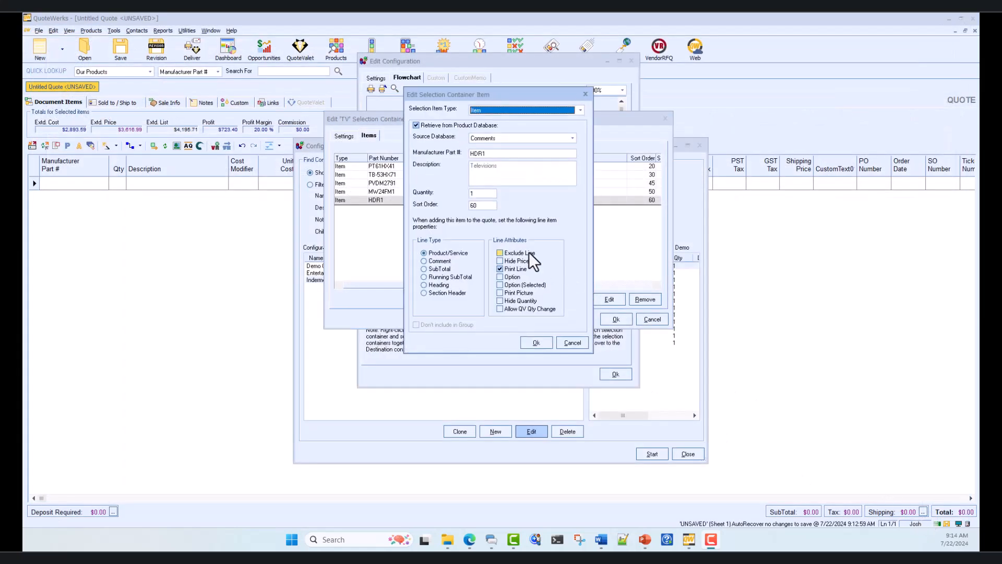
pyautogui.click(424, 285)
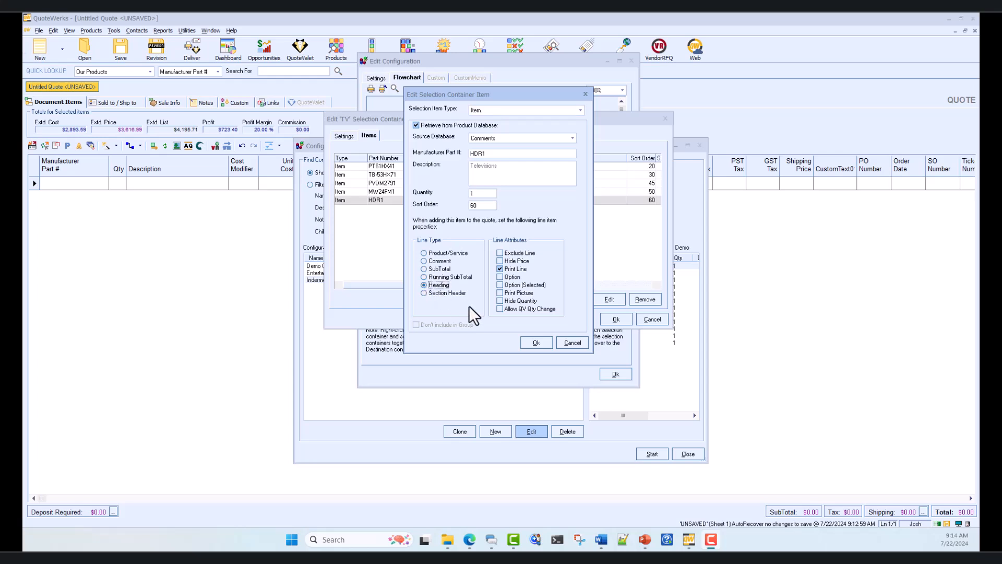
pyautogui.click(544, 346)
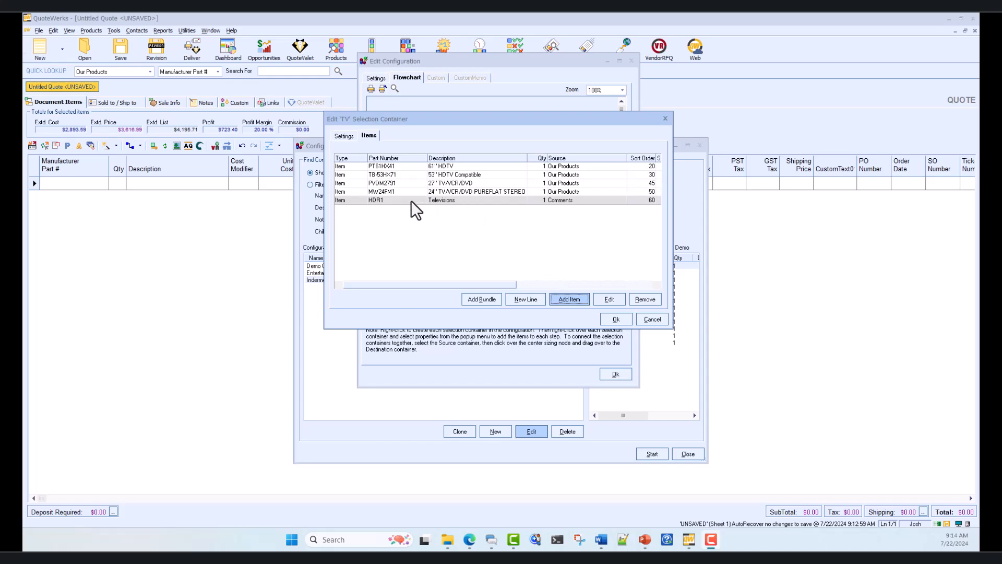
# - Set the sort order of the Televisions heading HDR1 to 10
pyautogui.click(609, 298)
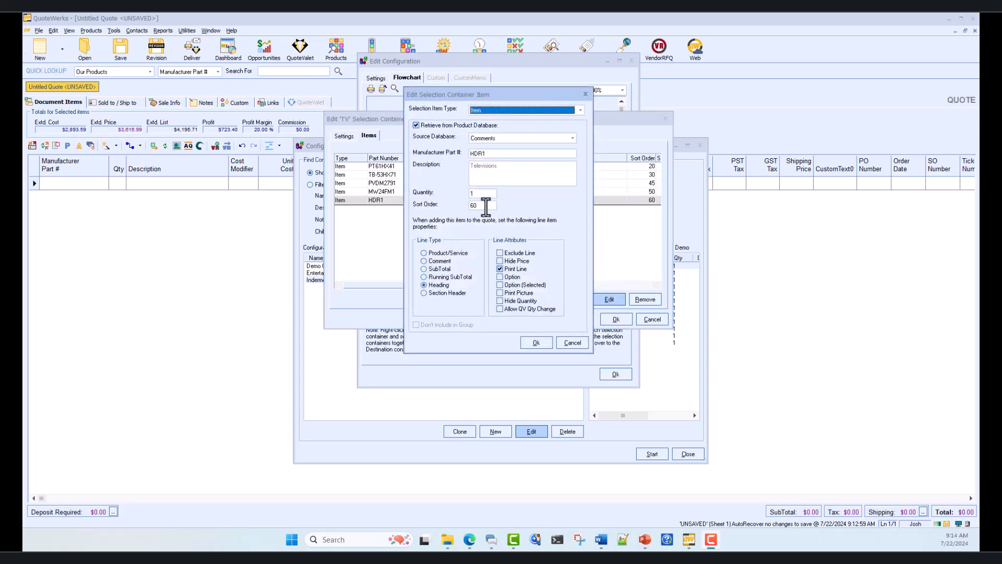
pyautogui.moveTo(486, 206); pyautogui.dragTo(457, 207)
pyautogui.write('10')
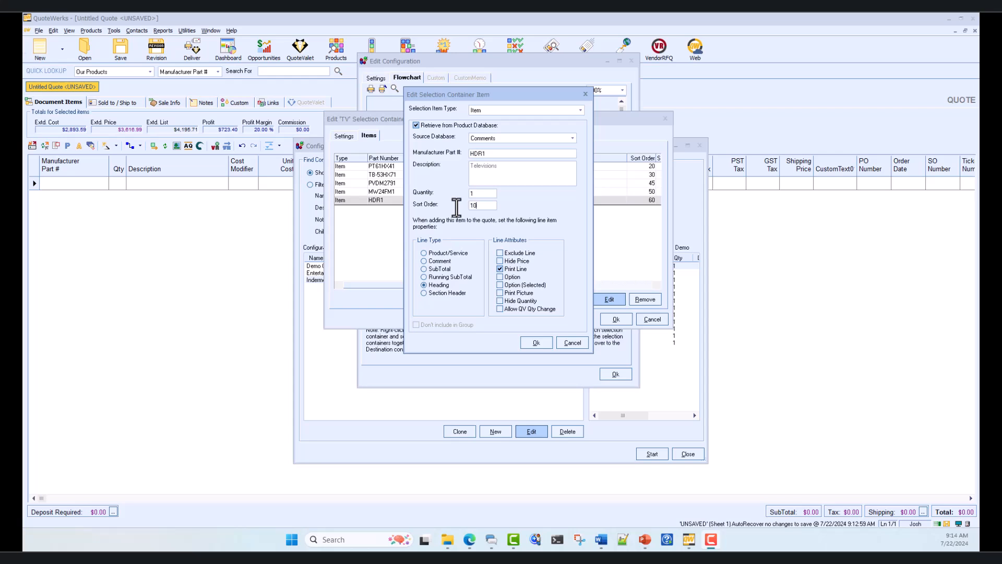
pyautogui.press('Tab')
pyautogui.click(536, 342)
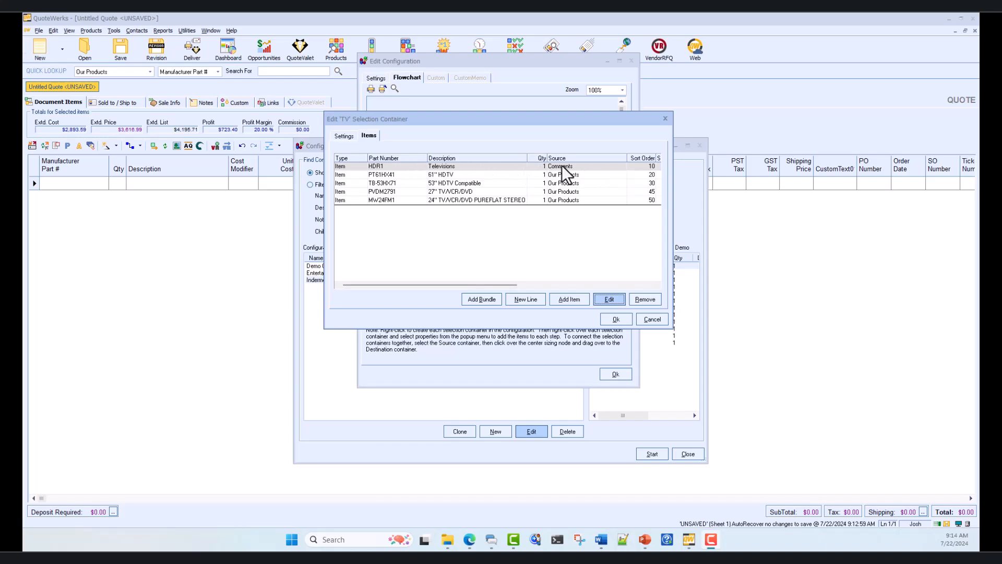
# - Add the SUBTOTAL item ST from the Comments database with the line type SubTotal and save the TV container
pyautogui.click(572, 299)
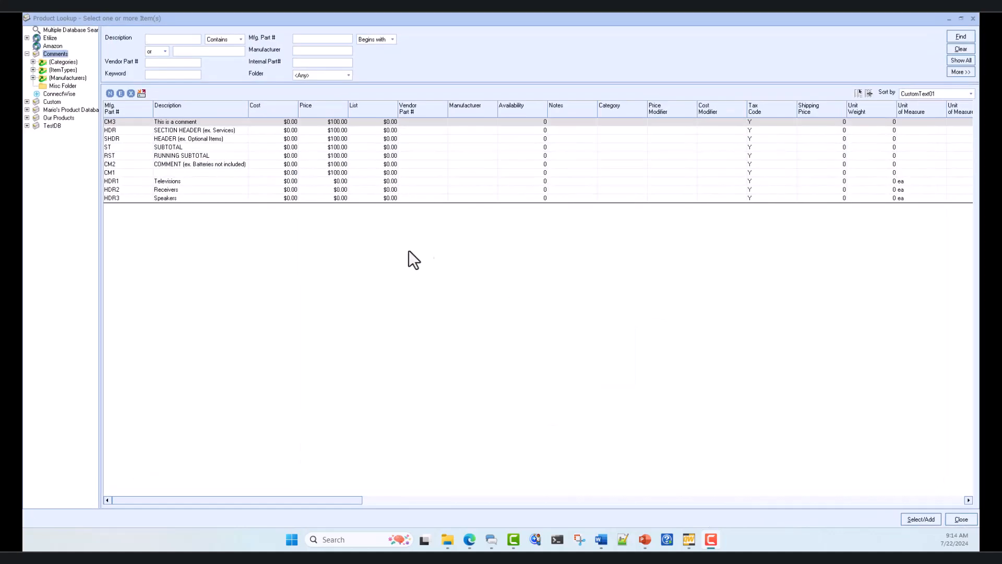
pyautogui.click(164, 147)
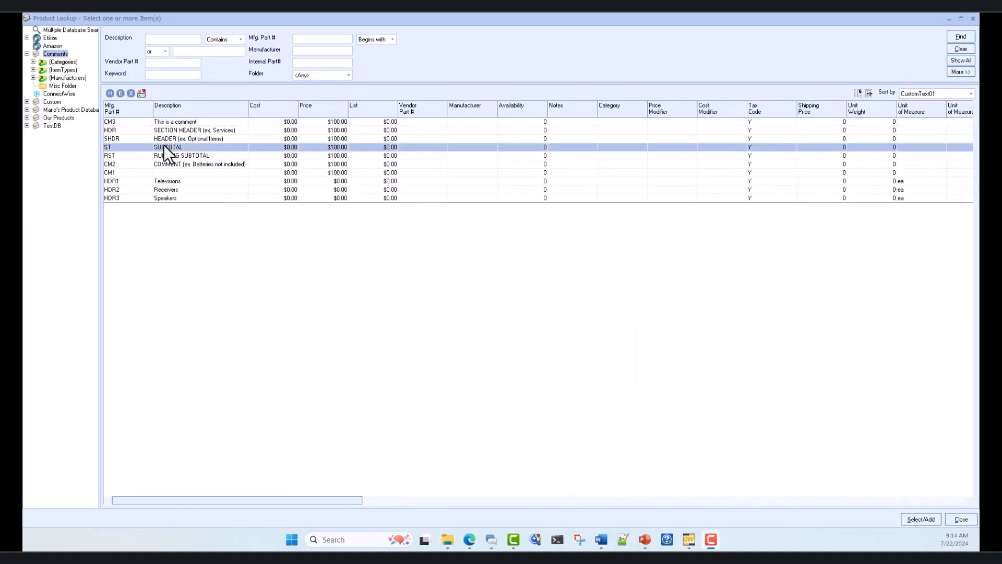
pyautogui.click(914, 519)
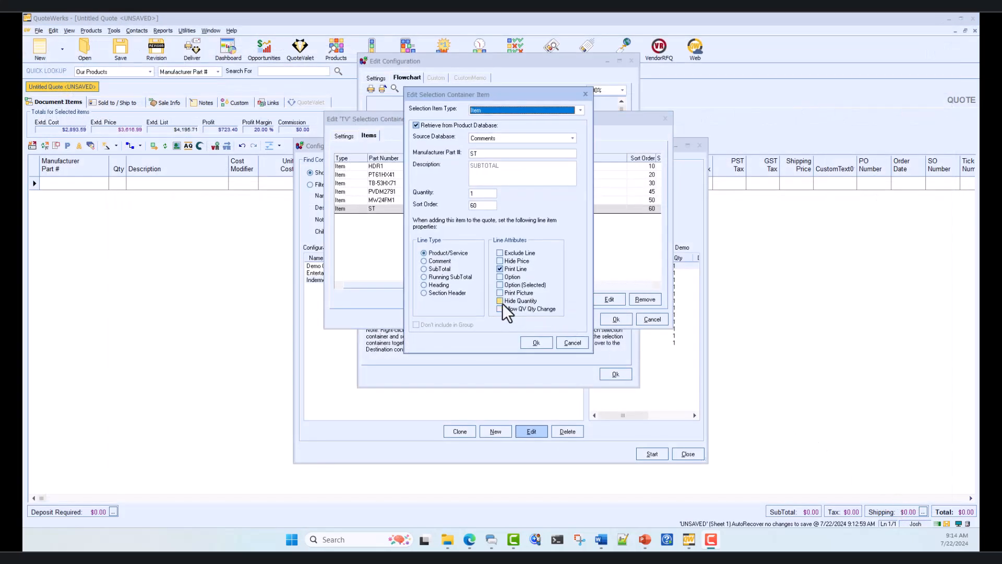
pyautogui.click(424, 269)
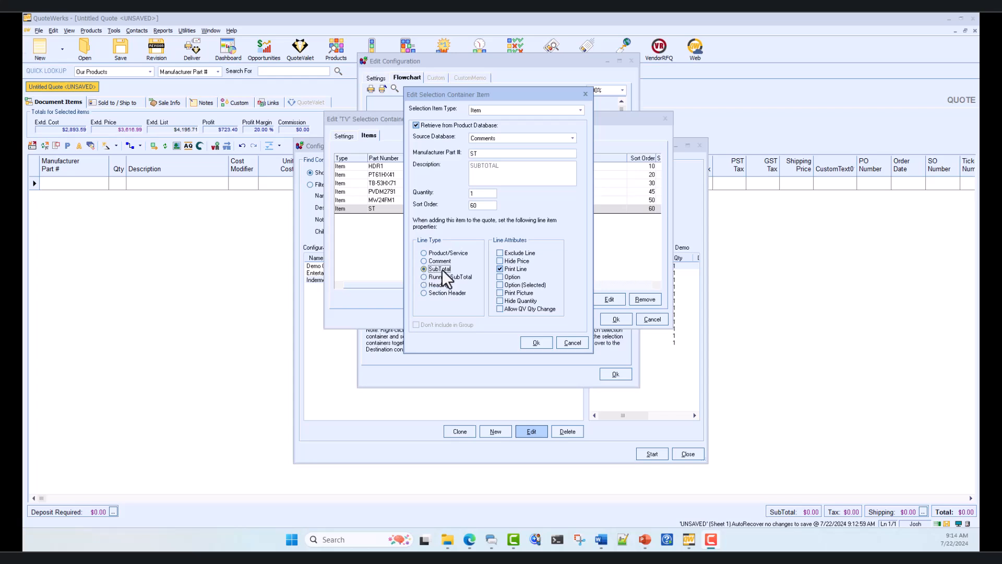
pyautogui.click(536, 343)
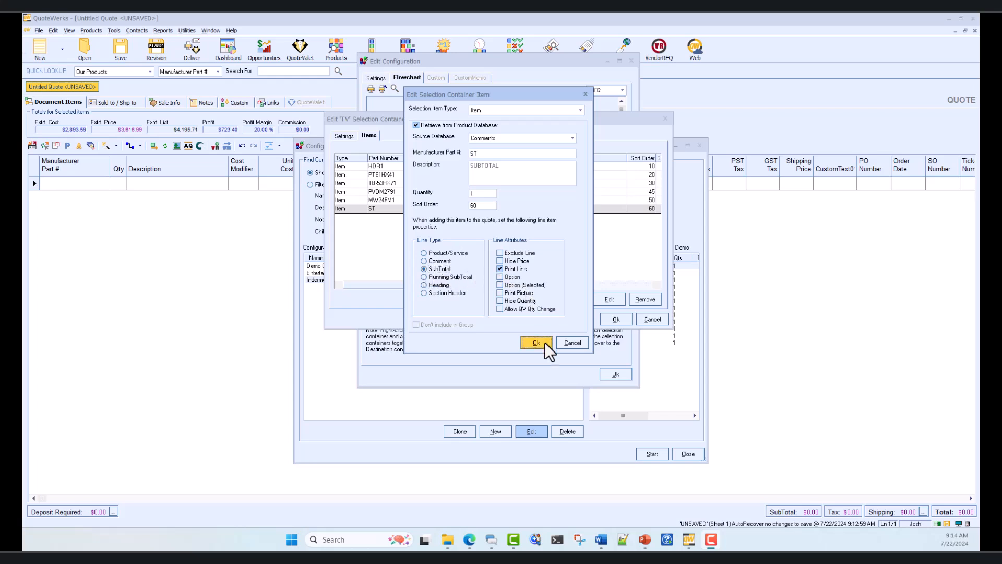
pyautogui.click(622, 320)
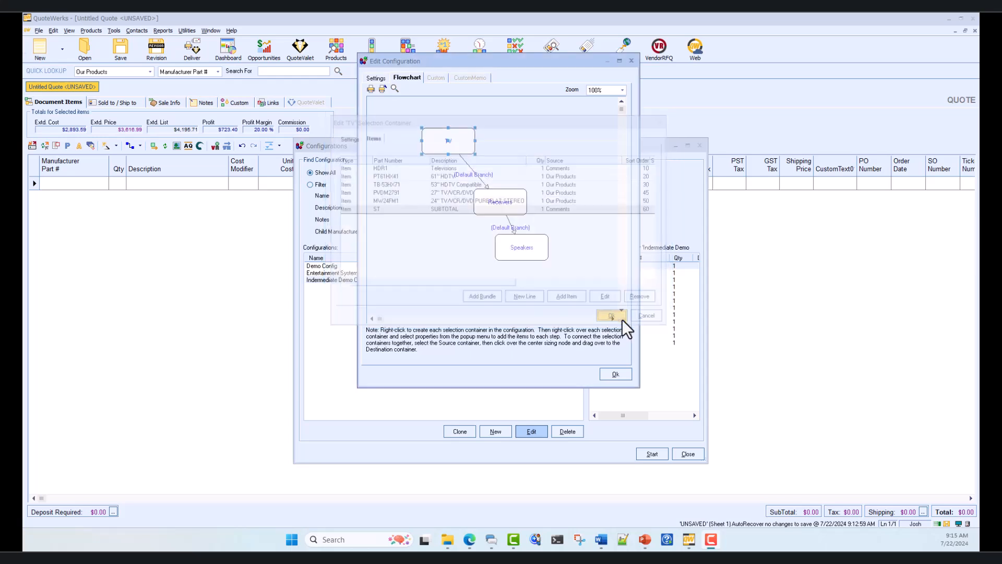
# - Add the Receivers item HDR2 from the Comments database to the Receivers selection container
pyautogui.doubleClick(502, 207)
pyautogui.click(378, 139)
pyautogui.click(568, 294)
pyautogui.click(156, 190)
pyautogui.click(921, 519)
pyautogui.click(538, 340)
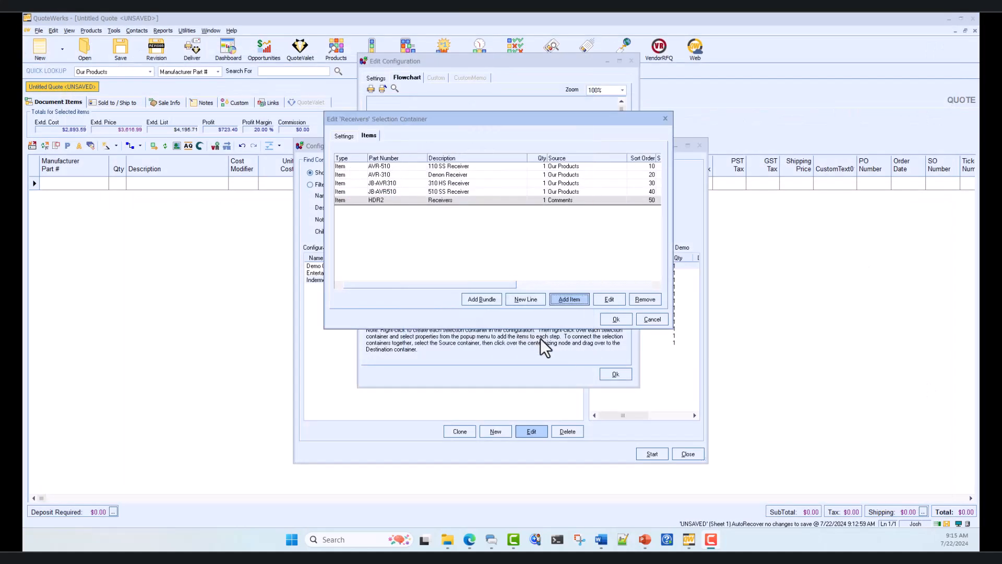
# - Set the sort order of the Receivers heading HDR2 to 5
pyautogui.doubleClick(531, 200)
pyautogui.moveTo(477, 205); pyautogui.dragTo(443, 206)
pyautogui.write('5')
pyautogui.press('Return')
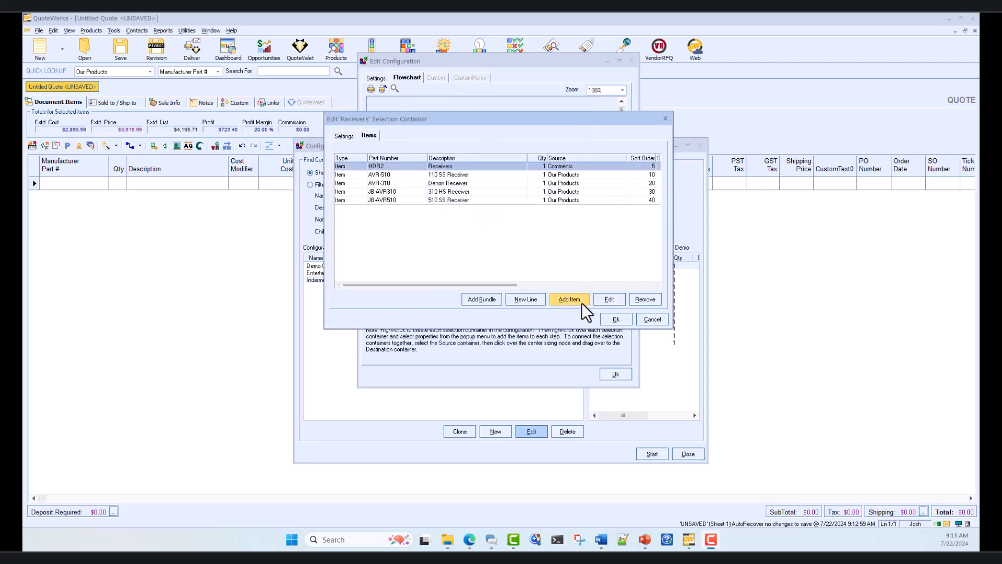
# - Add the SUBTOTAL item ST from the Comments database to the Receivers container and save the container
pyautogui.click(586, 303)
pyautogui.click(175, 147)
pyautogui.click(921, 519)
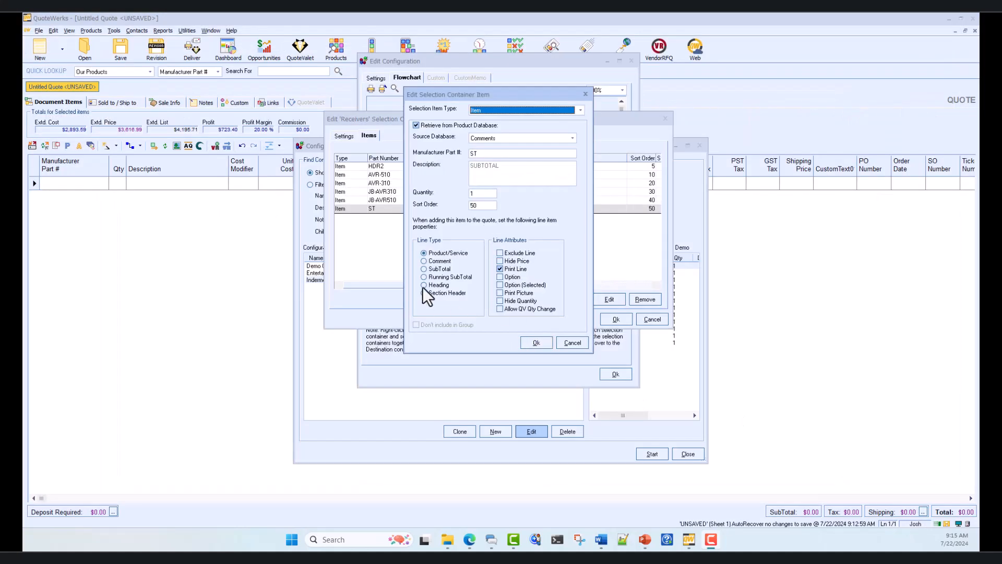
pyautogui.click(536, 343)
pyautogui.click(616, 319)
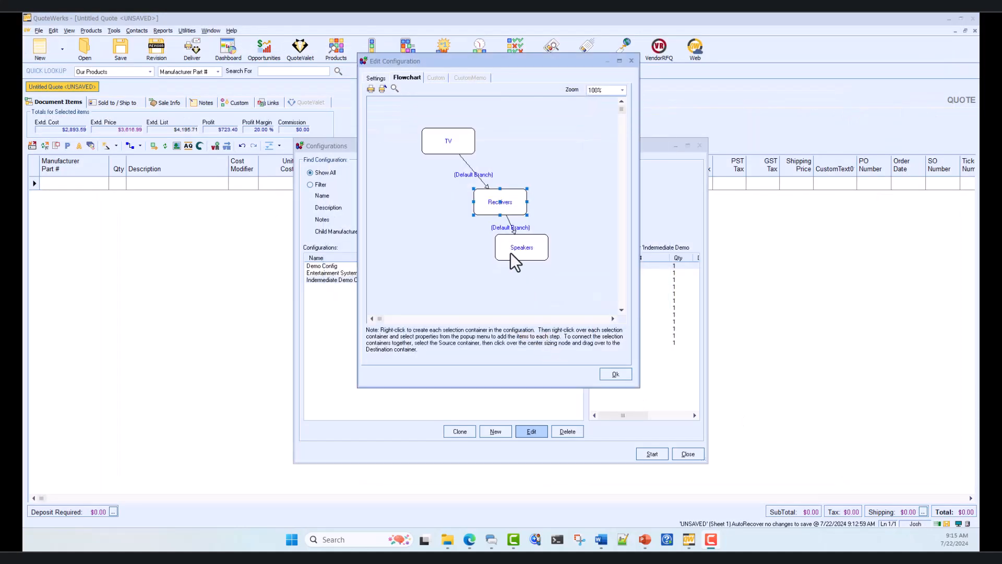
# - Add the Speakers item HDR3 from the Comments database to the Speakers selection container with sort order 5
pyautogui.doubleClick(511, 253)
pyautogui.click(369, 134)
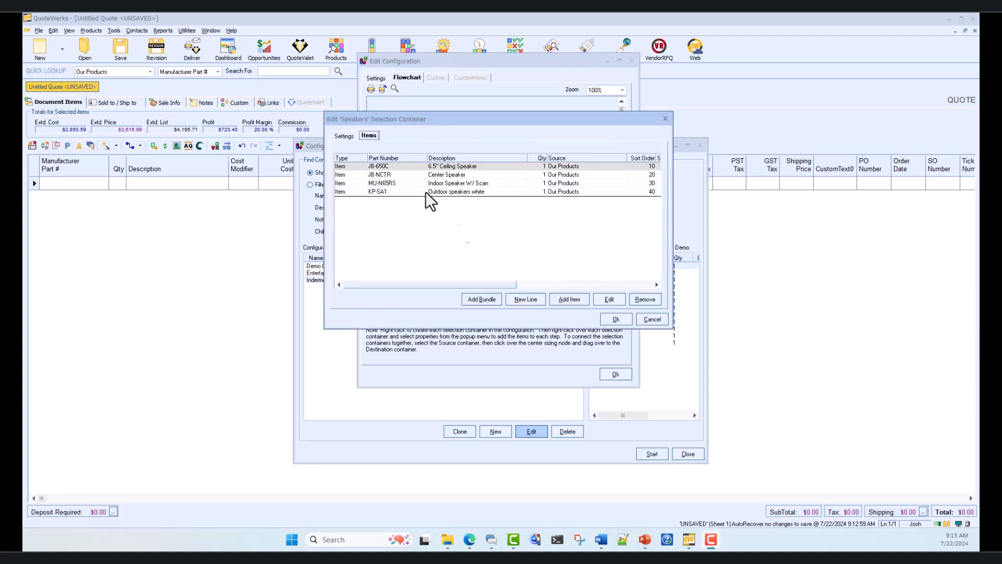
pyautogui.click(573, 298)
pyautogui.click(187, 199)
pyautogui.click(921, 519)
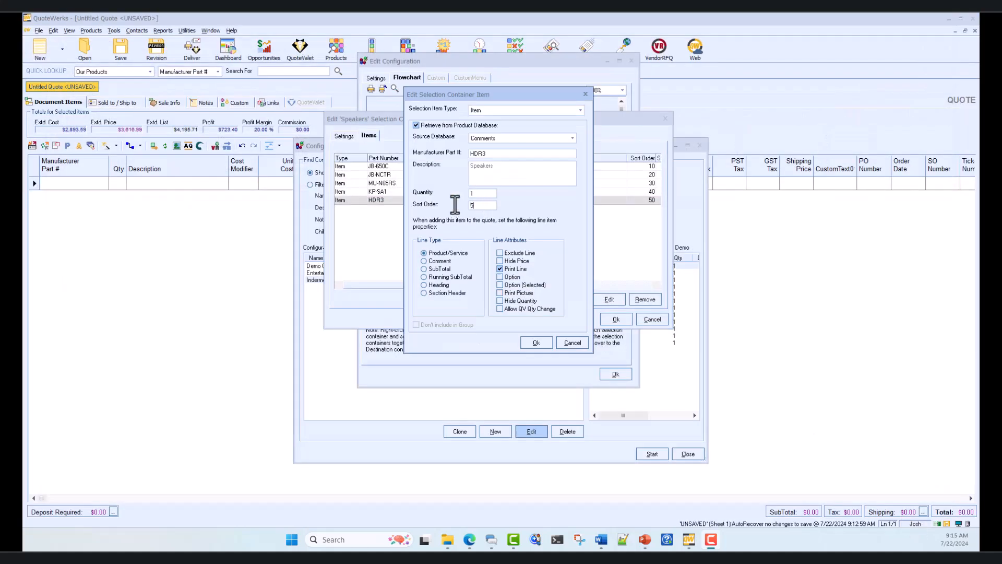
pyautogui.click(536, 342)
# - Add the SUBTOTAL item ST with the line type SubTotal to the Speakers container and save the container
pyautogui.click(578, 299)
pyautogui.click(182, 147)
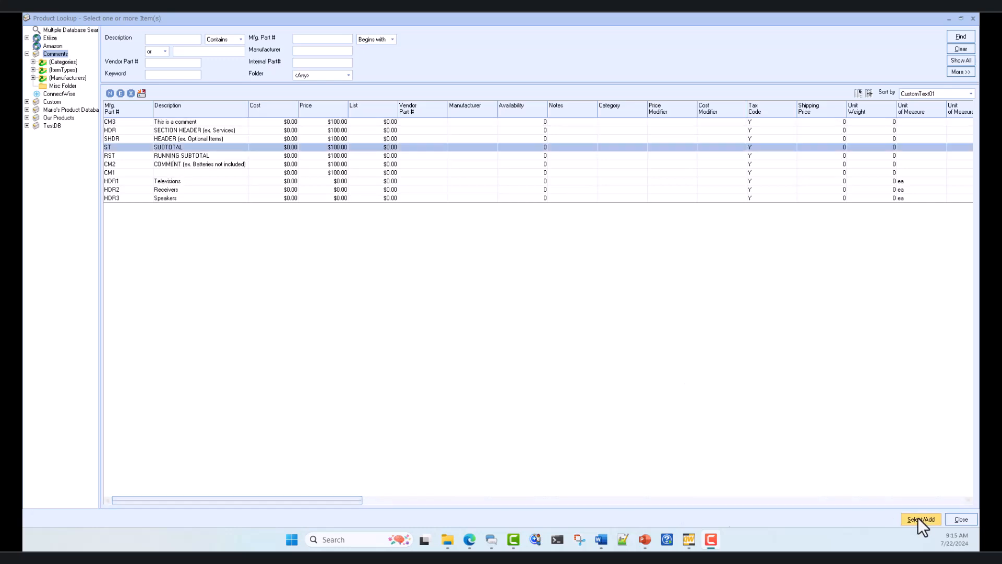
pyautogui.click(921, 519)
pyautogui.click(424, 269)
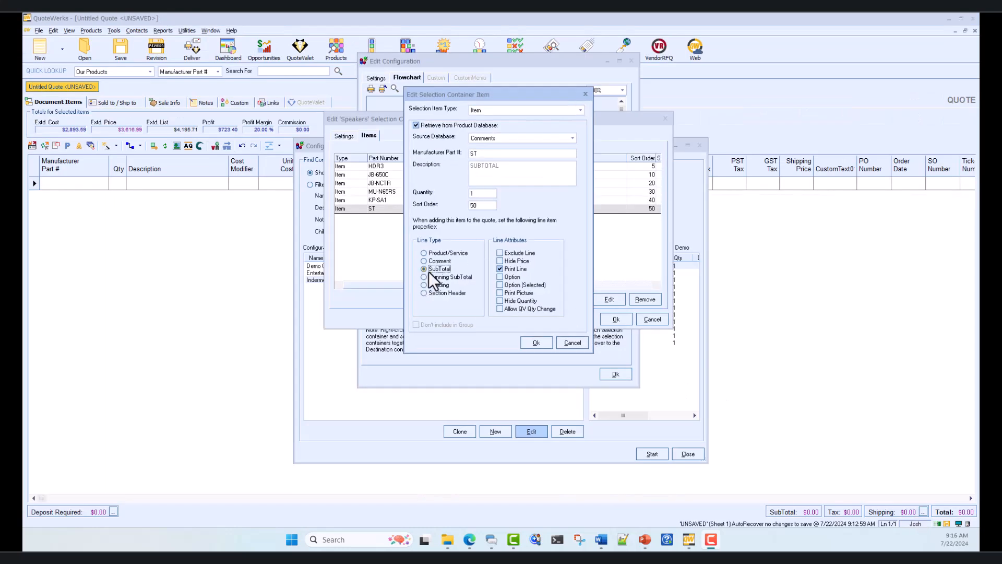
pyautogui.click(536, 342)
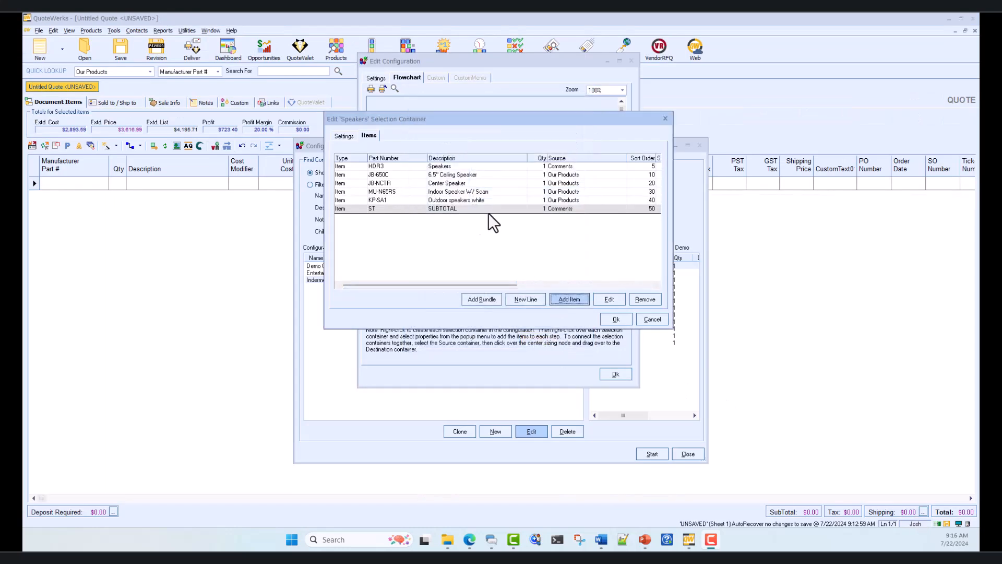
pyautogui.click(616, 319)
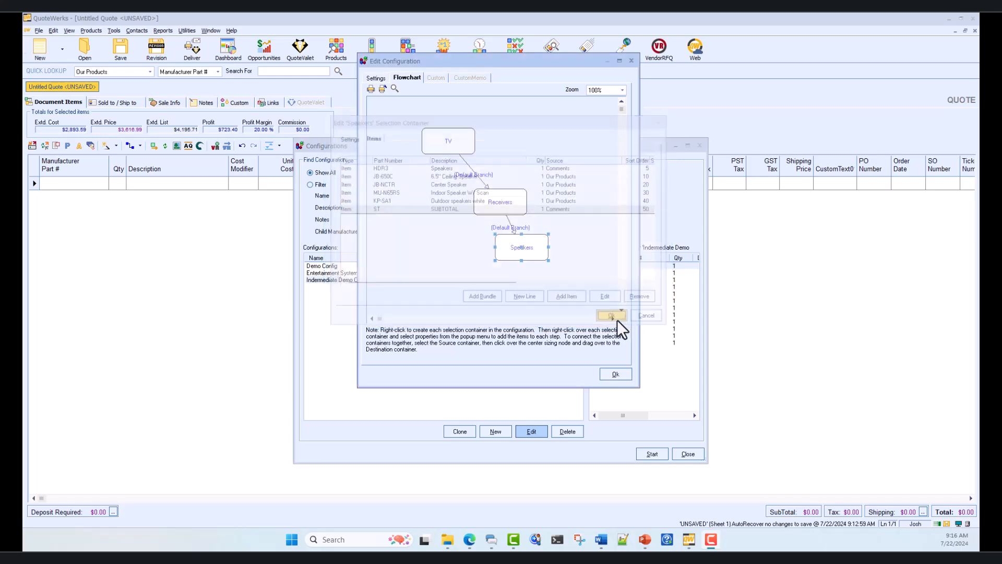
# - Review the configuration's general settings and the properties of the TV container's 61" HDTV item, then close the configuration editor
pyautogui.click(375, 78)
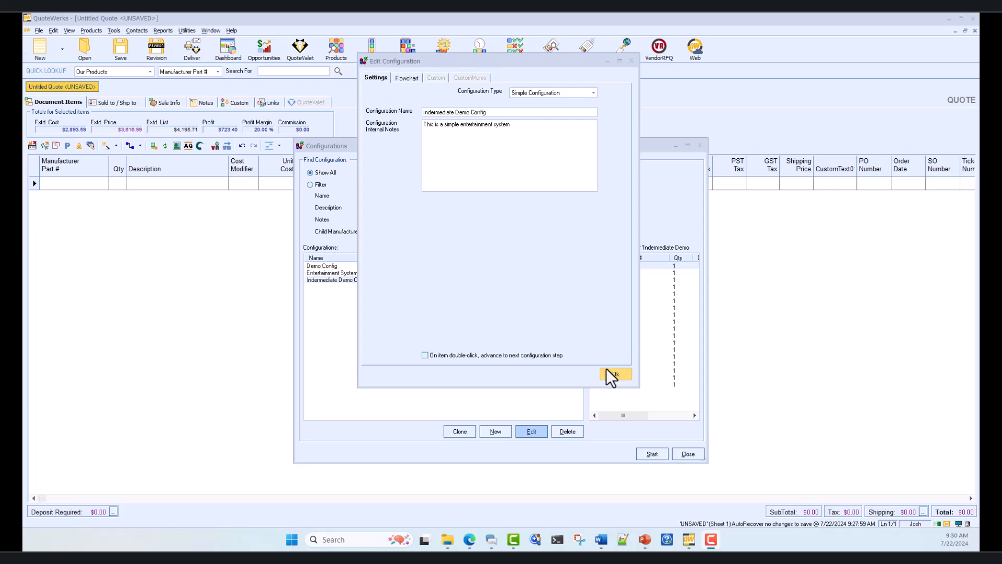
pyautogui.click(410, 80)
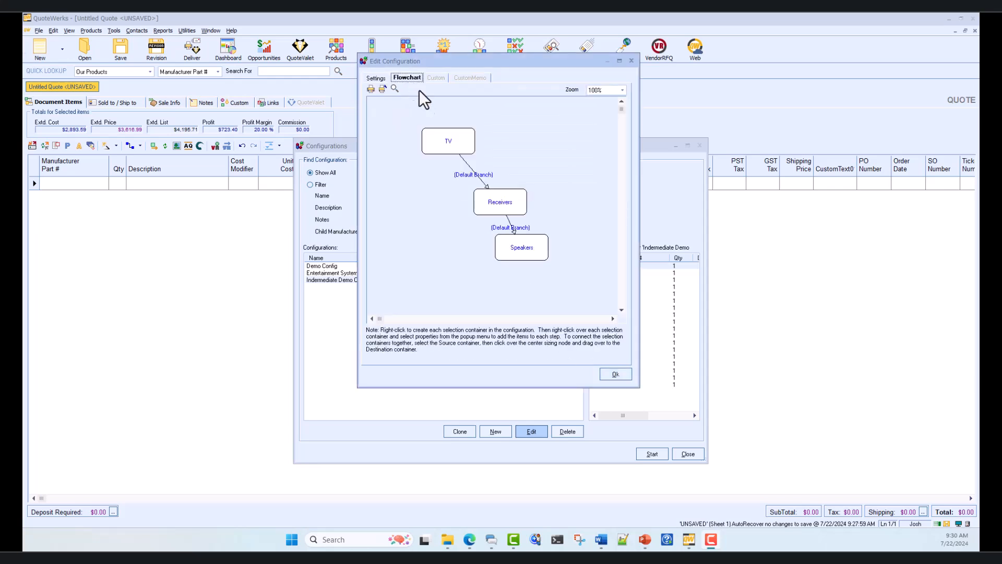
pyautogui.doubleClick(459, 149)
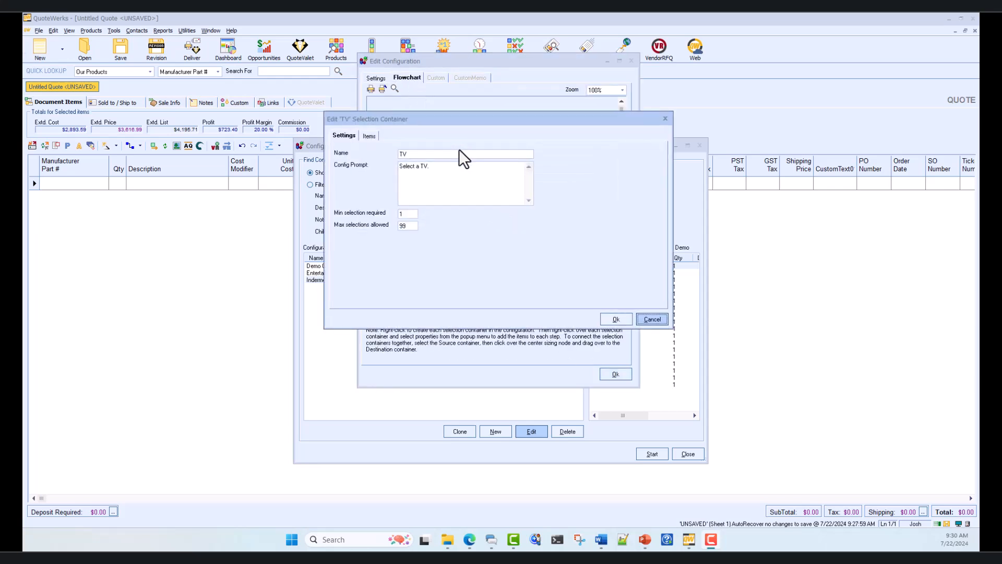
pyautogui.click(373, 138)
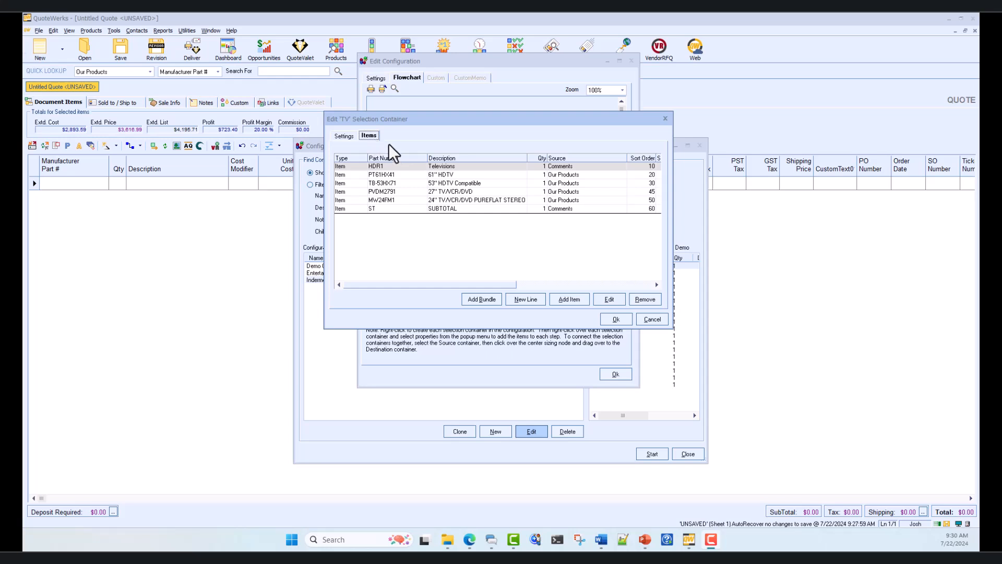
pyautogui.click(422, 175)
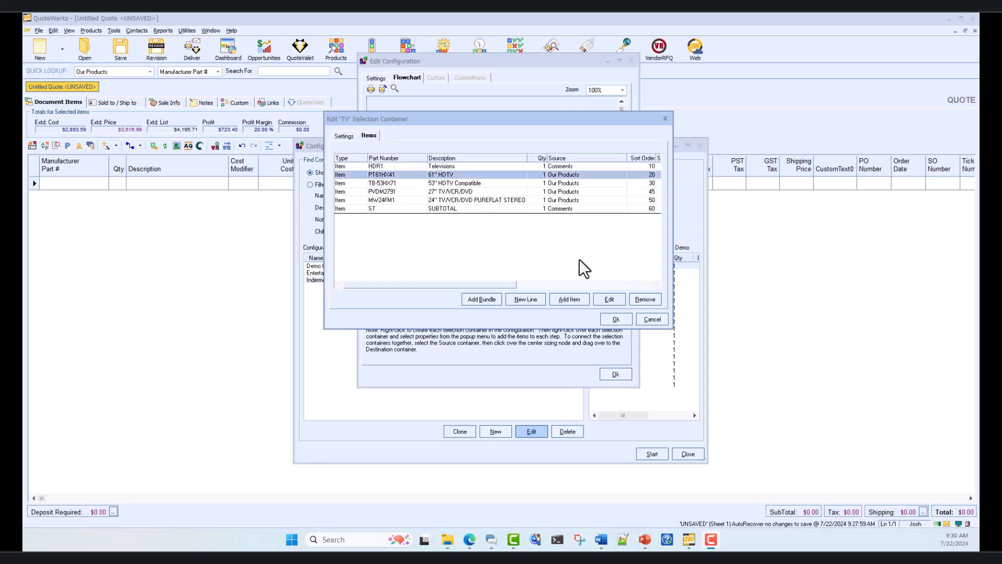
pyautogui.click(607, 297)
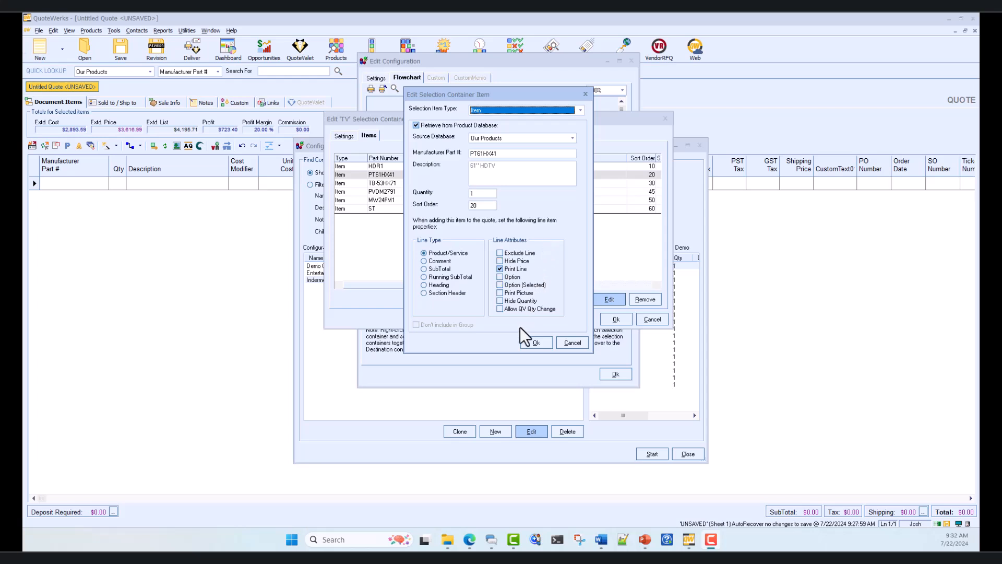
pyautogui.click(533, 343)
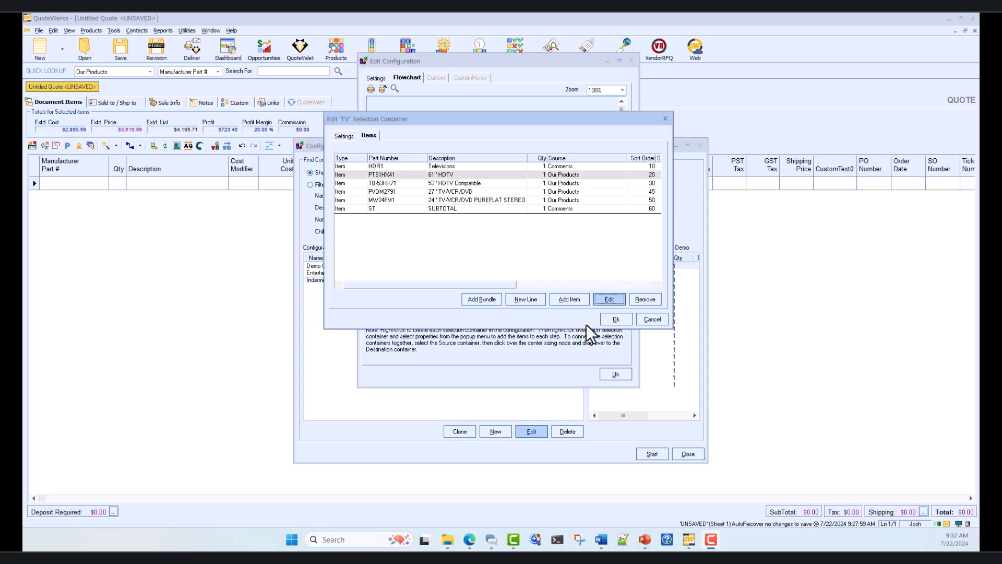
pyautogui.click(617, 320)
pyautogui.click(623, 373)
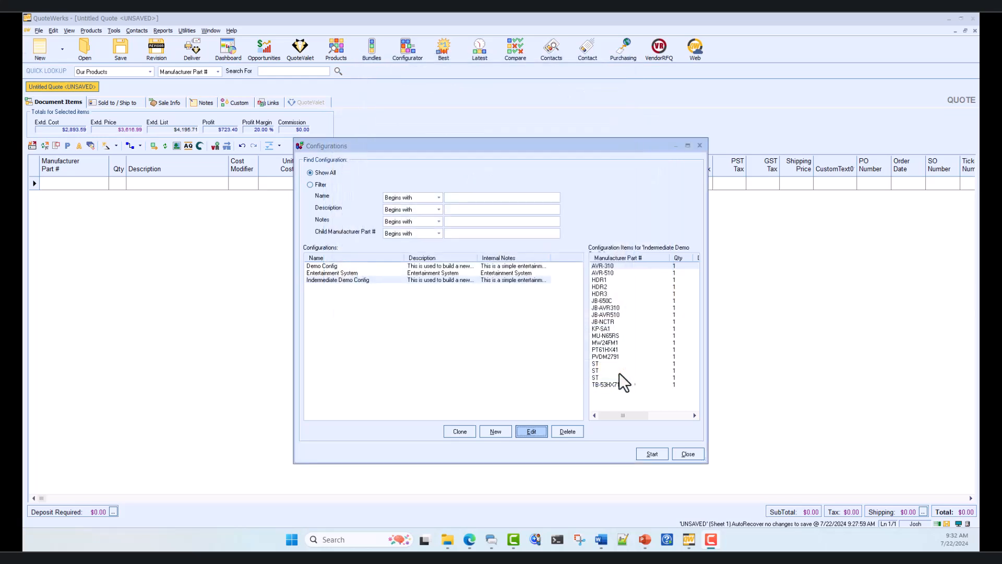
# - Start the Indermediate Demo Config configuration and add the Televisions heading, the 61" HDTV and the SUBTOTAL in the TV step
pyautogui.click(364, 282)
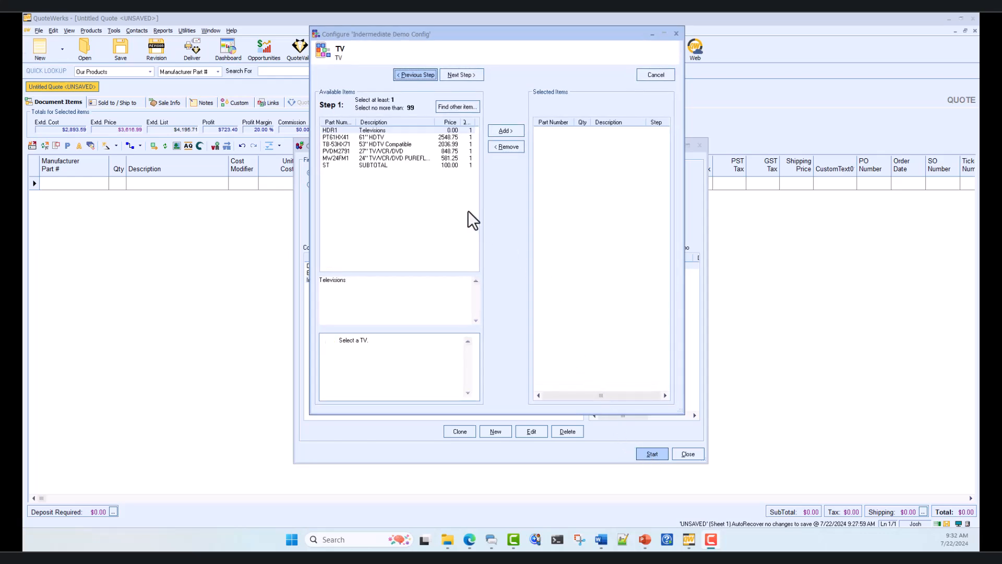
pyautogui.click(394, 131)
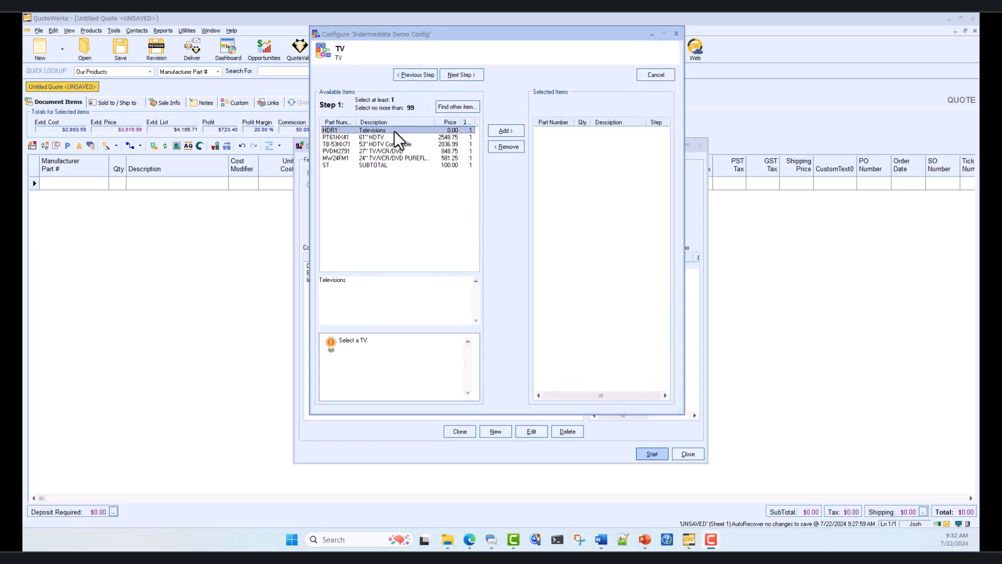
pyautogui.click(505, 134)
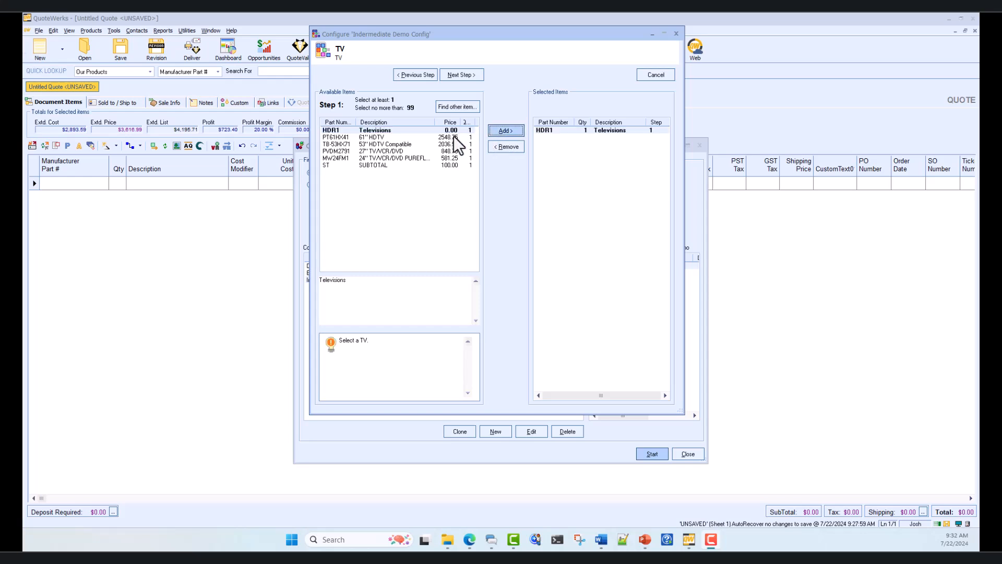
pyautogui.click(398, 137)
pyautogui.click(510, 133)
pyautogui.click(444, 164)
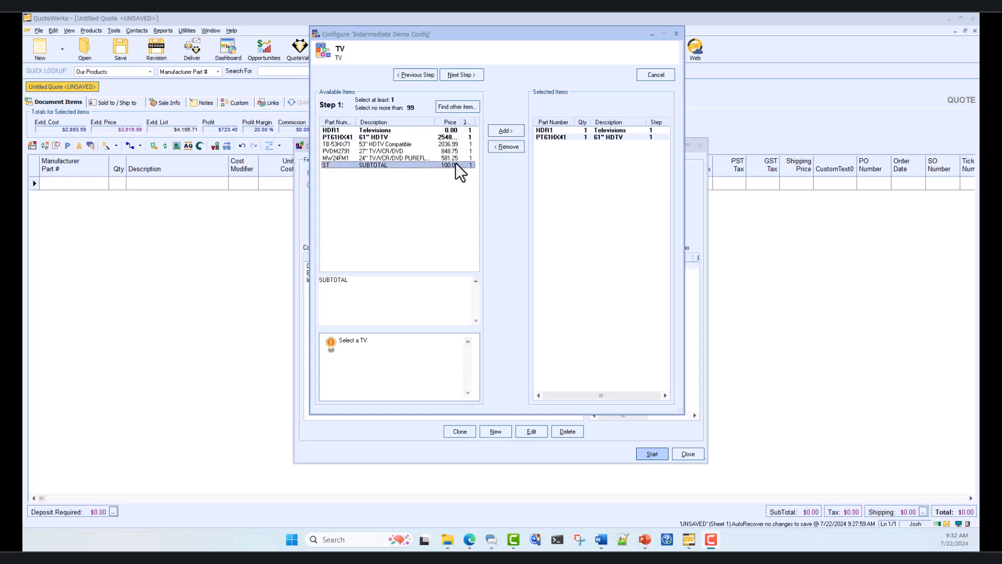
pyautogui.click(502, 130)
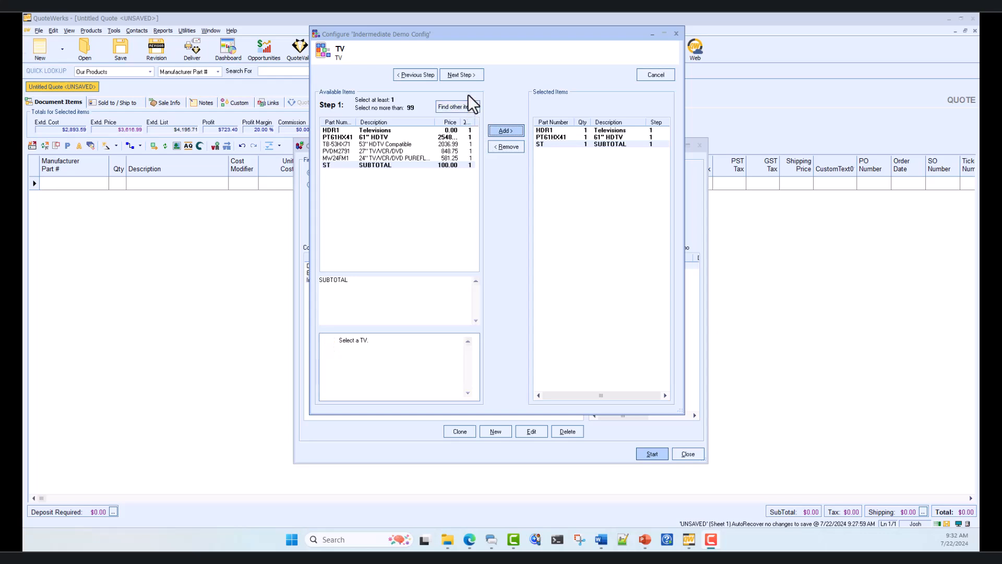
# - Add the Receivers heading, the Denon Receiver and the SUBTOTAL in the Receivers step of the configuration
pyautogui.click(466, 79)
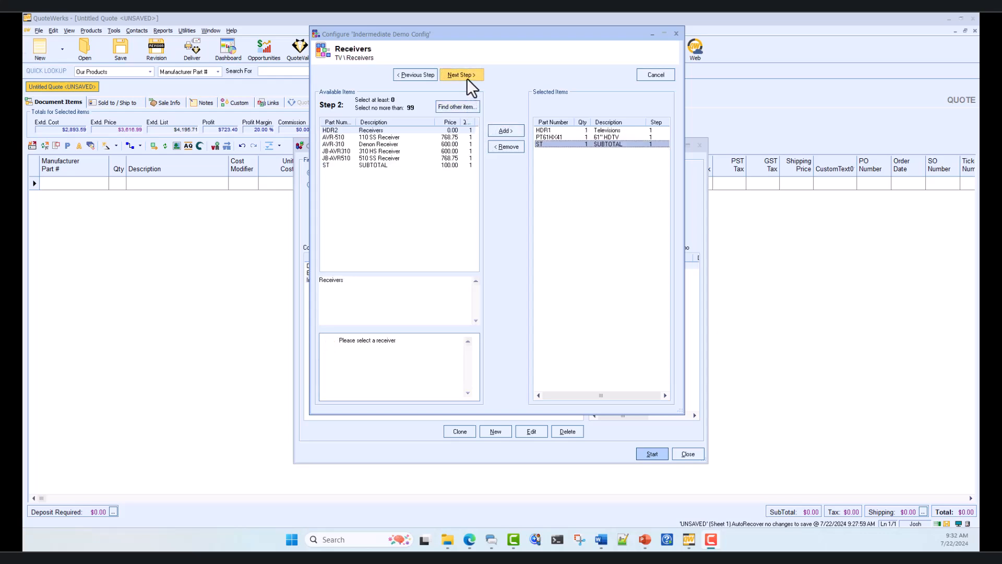
pyautogui.click(396, 130)
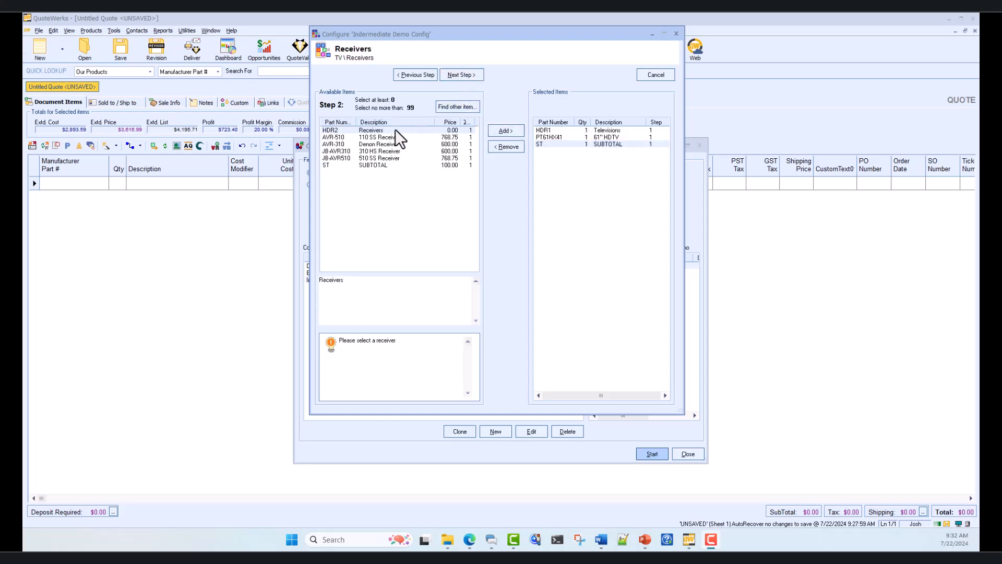
pyautogui.click(497, 131)
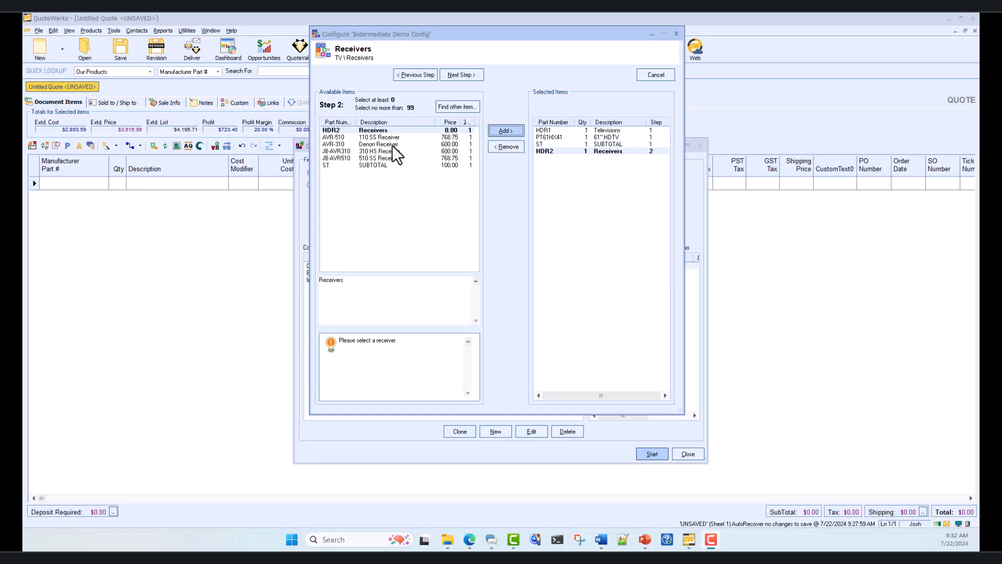
pyautogui.click(394, 144)
pyautogui.click(506, 133)
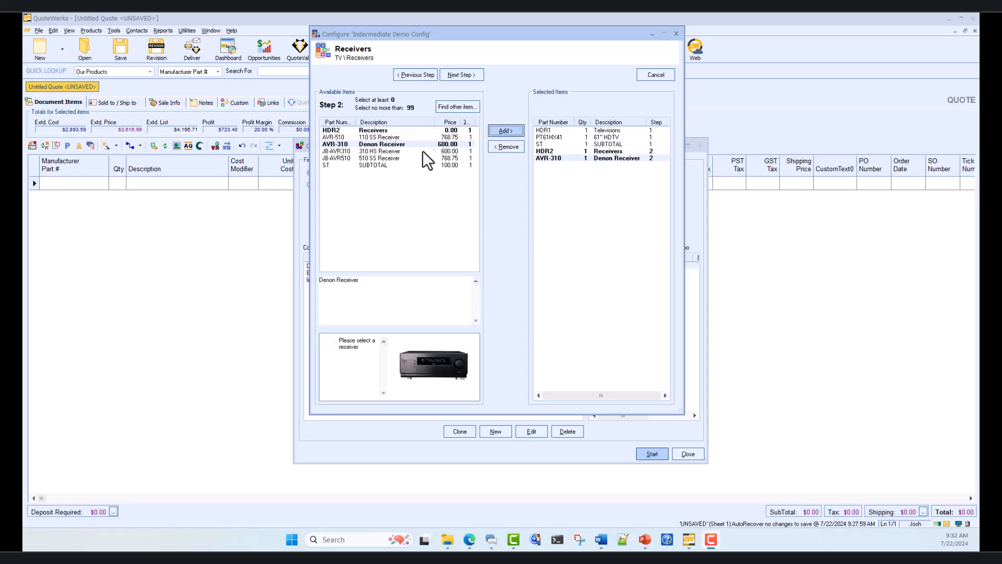
pyautogui.click(388, 166)
pyautogui.click(500, 133)
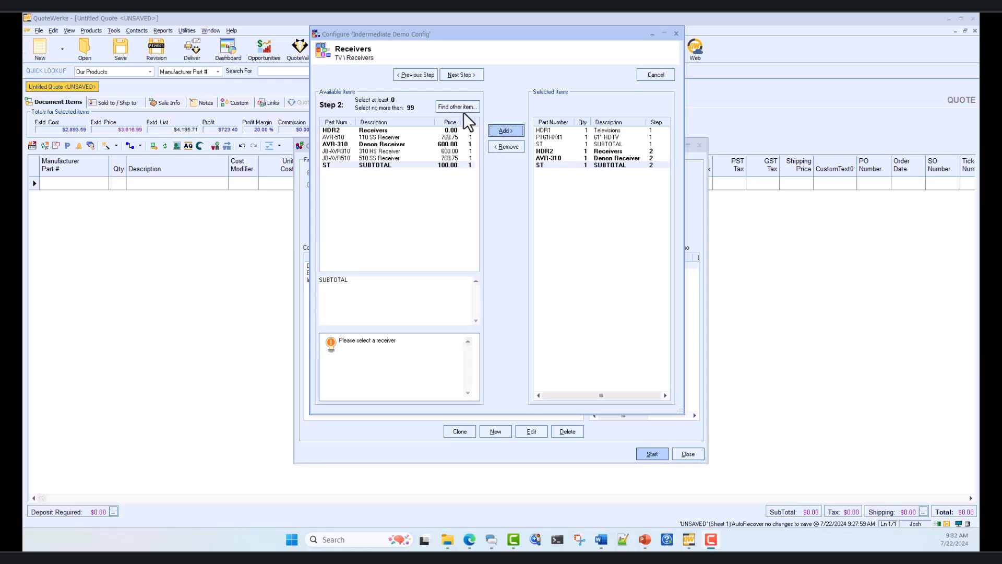
# - Add the Speakers heading, the 6.5" Ceiling Speaker, the Center Speaker and the SUBTOTAL in the Speakers step
pyautogui.click(462, 78)
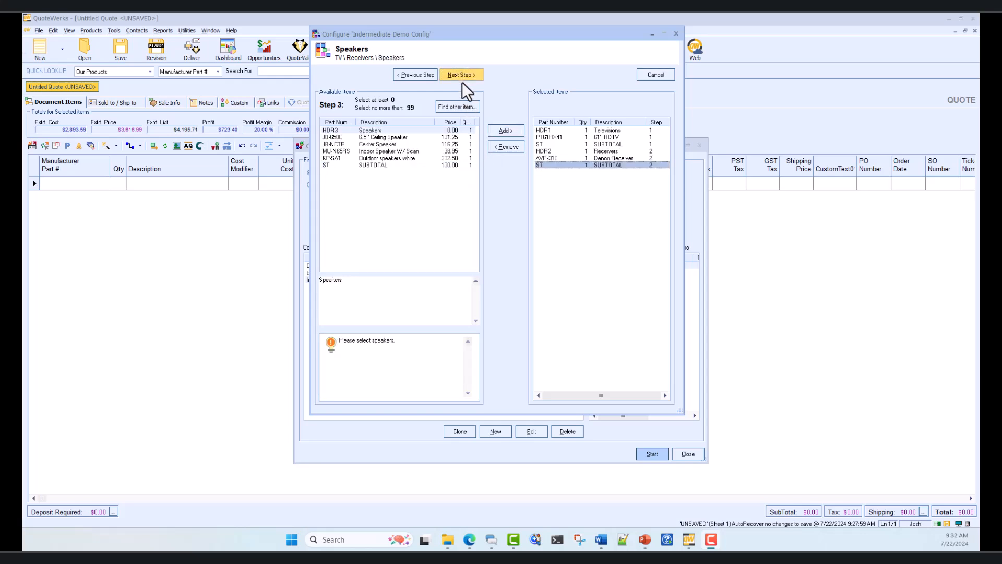
pyautogui.click(420, 131)
pyautogui.click(504, 130)
pyautogui.click(407, 138)
pyautogui.click(500, 132)
pyautogui.click(408, 143)
pyautogui.click(495, 131)
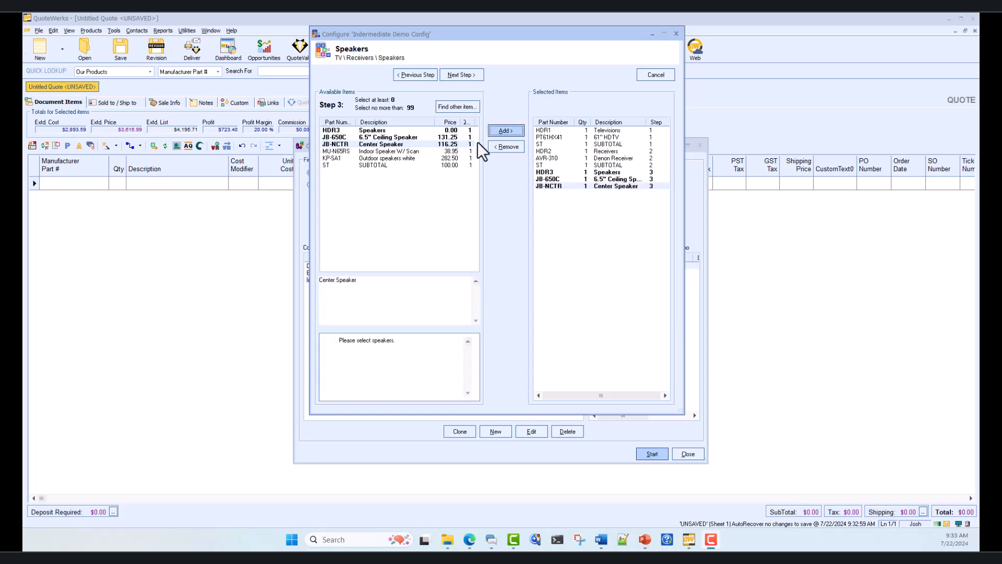
pyautogui.click(427, 164)
pyautogui.click(509, 133)
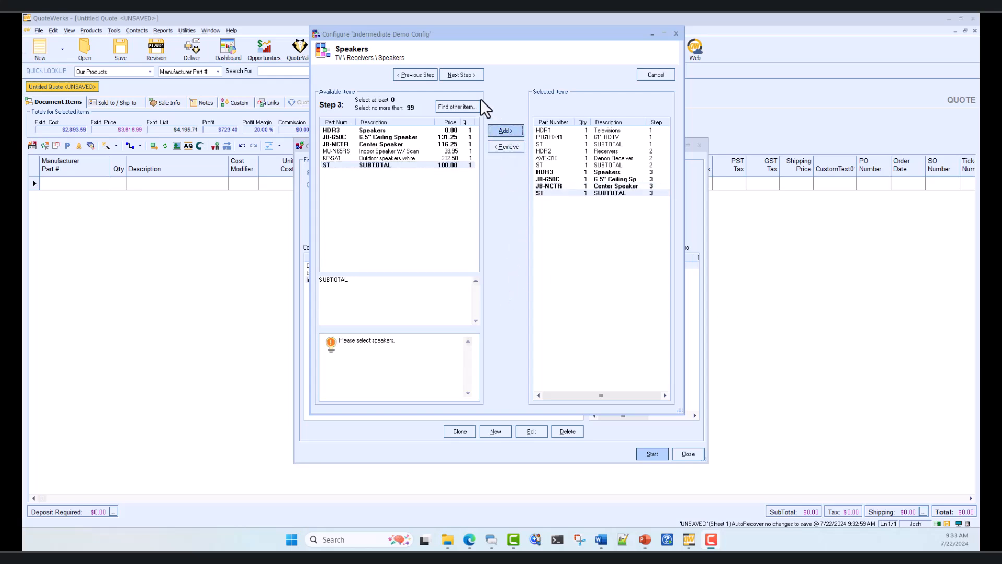
# - Create a new section header named Entertainment System and add the finished configuration under it with quantity 1
pyautogui.click(462, 77)
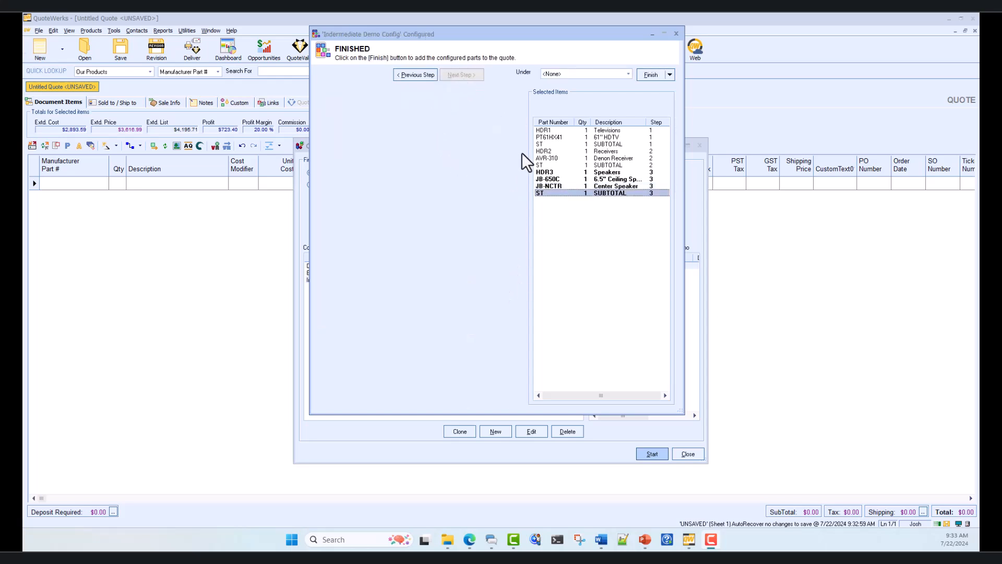
pyautogui.click(629, 74)
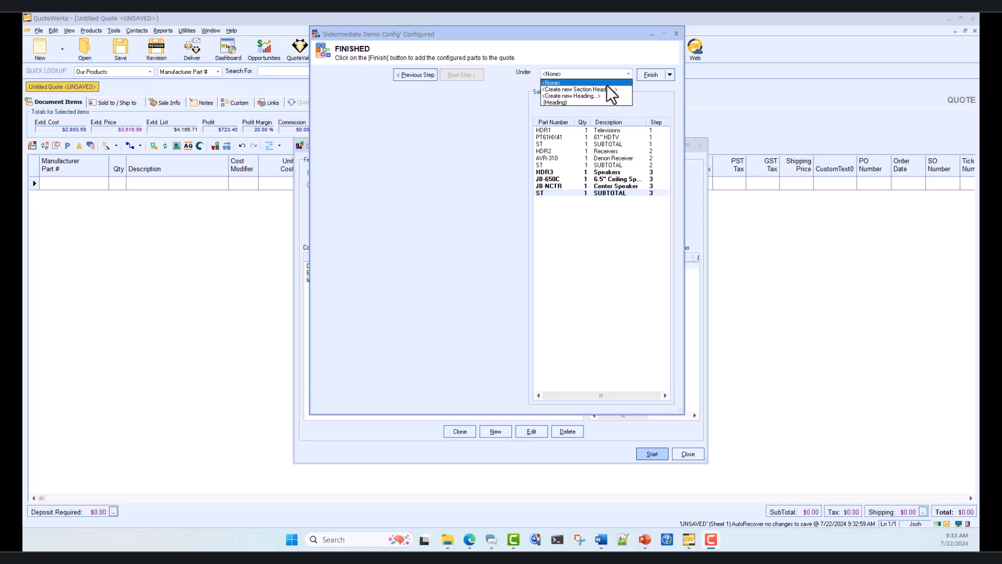
pyautogui.click(606, 89)
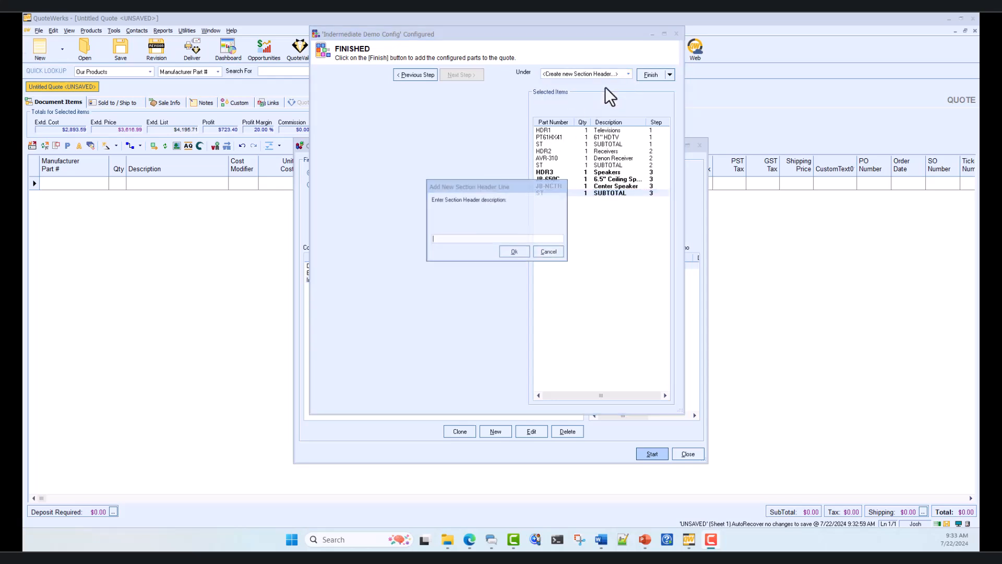
pyautogui.write('Enter')
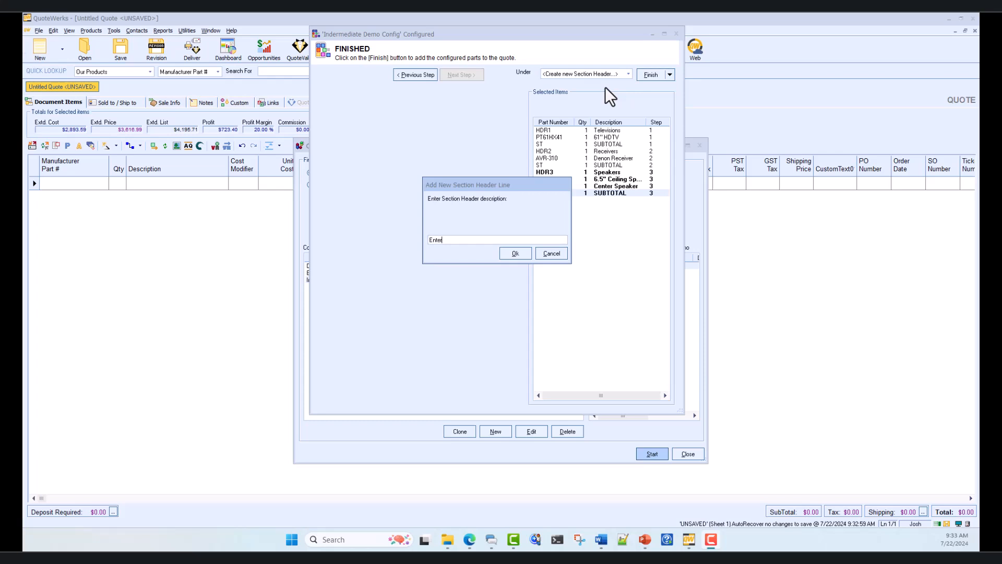
pyautogui.write('tainment System')
pyautogui.click(516, 253)
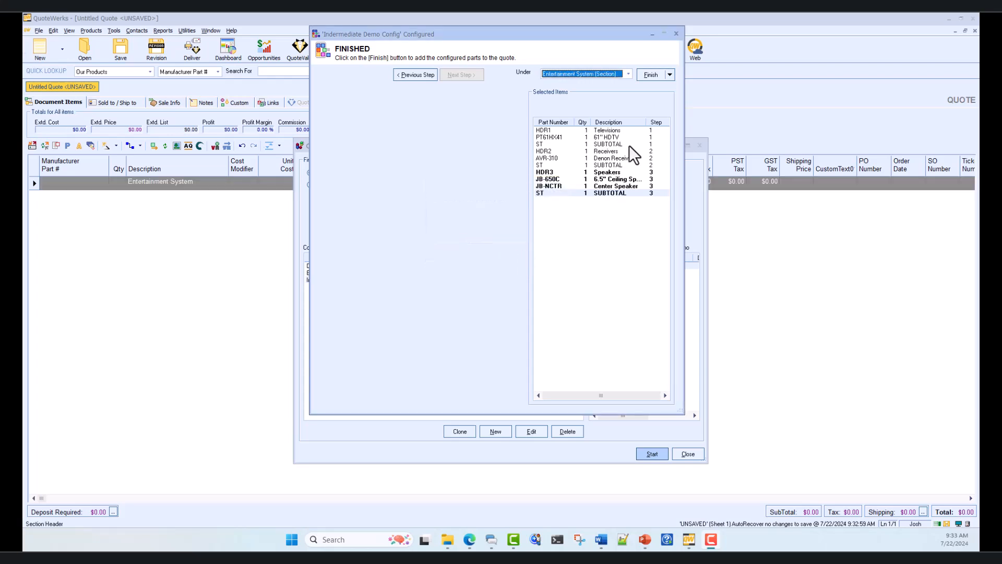
pyautogui.click(649, 76)
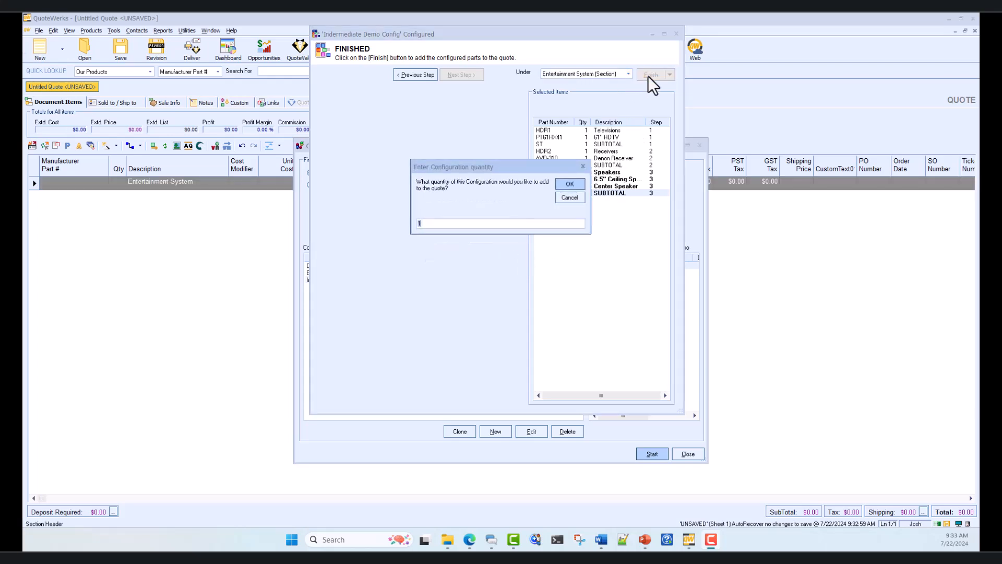
pyautogui.click(574, 189)
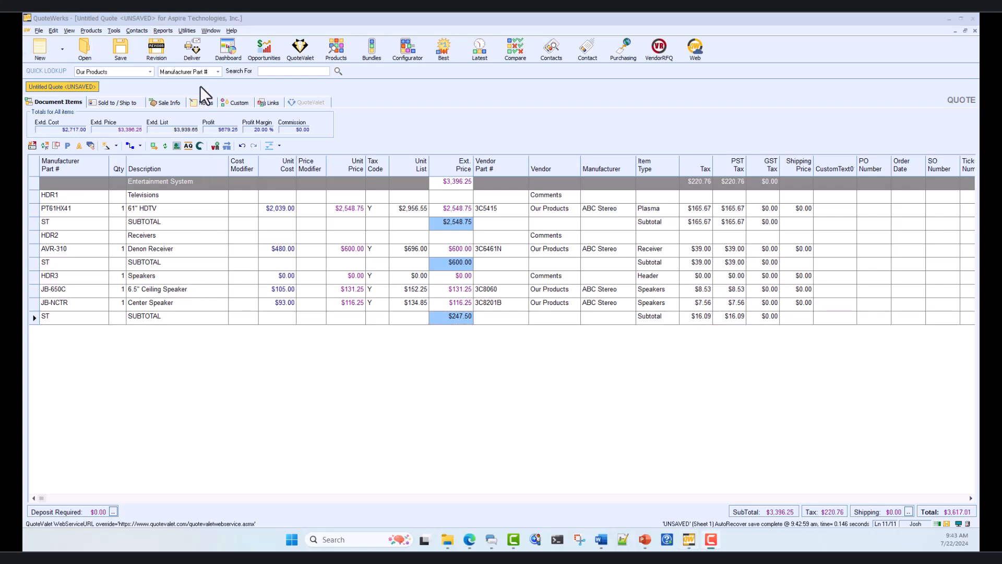
# - Preview the quote for delivery using the Quote (Galaxy w/Cover) layout
pyautogui.click(203, 42)
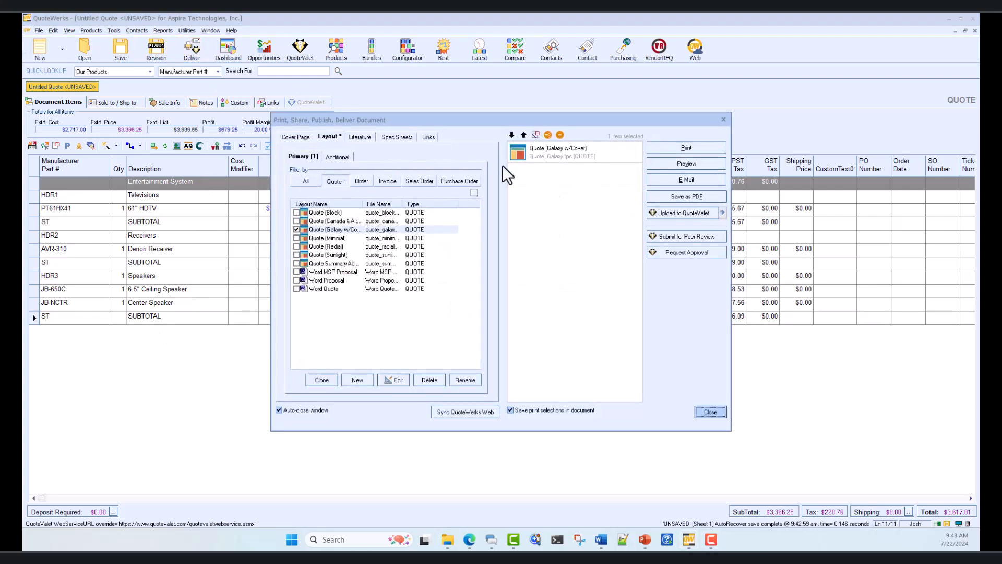
pyautogui.click(680, 165)
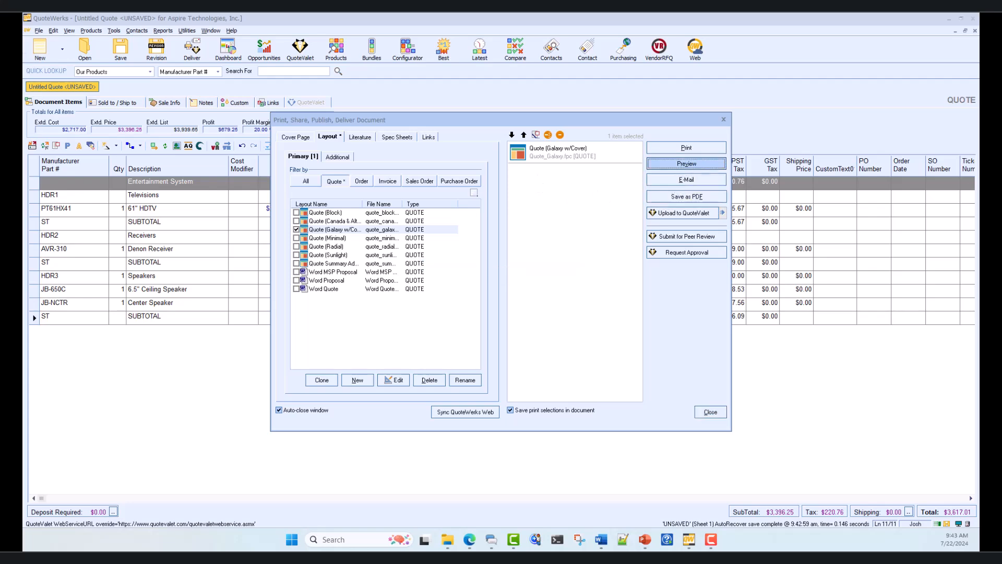